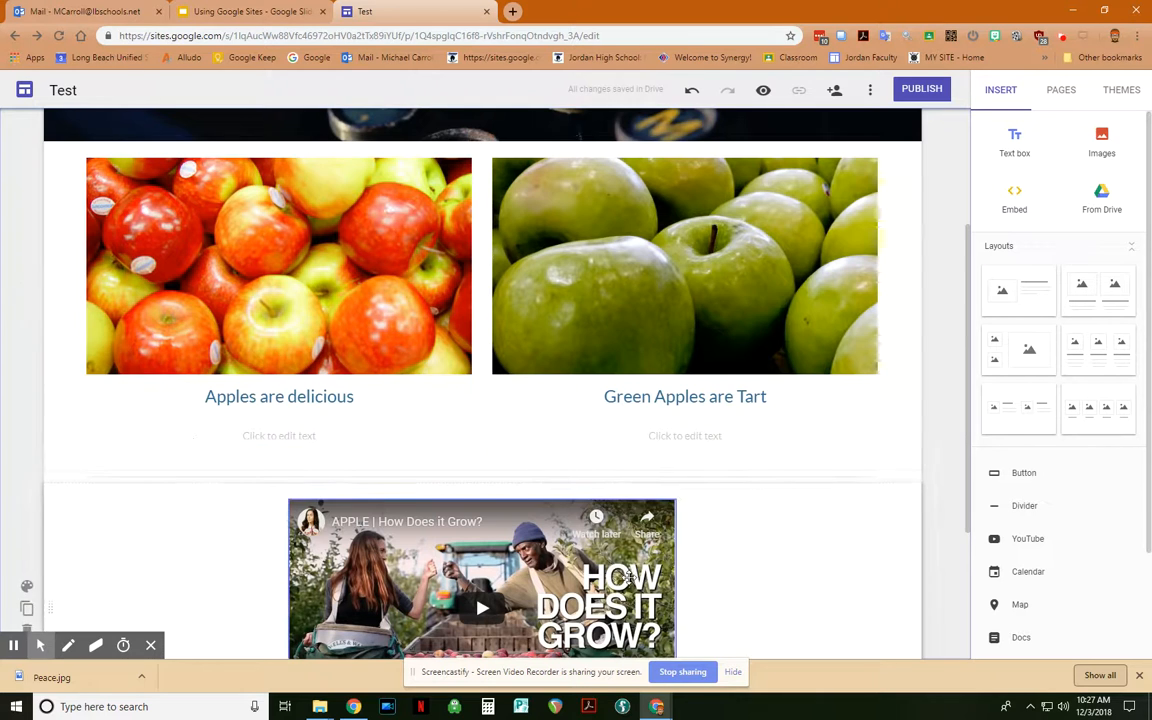
Step: Preview the site's home page, look through it from header to end, and return to editing
scroll(760, 500, "up", 2)
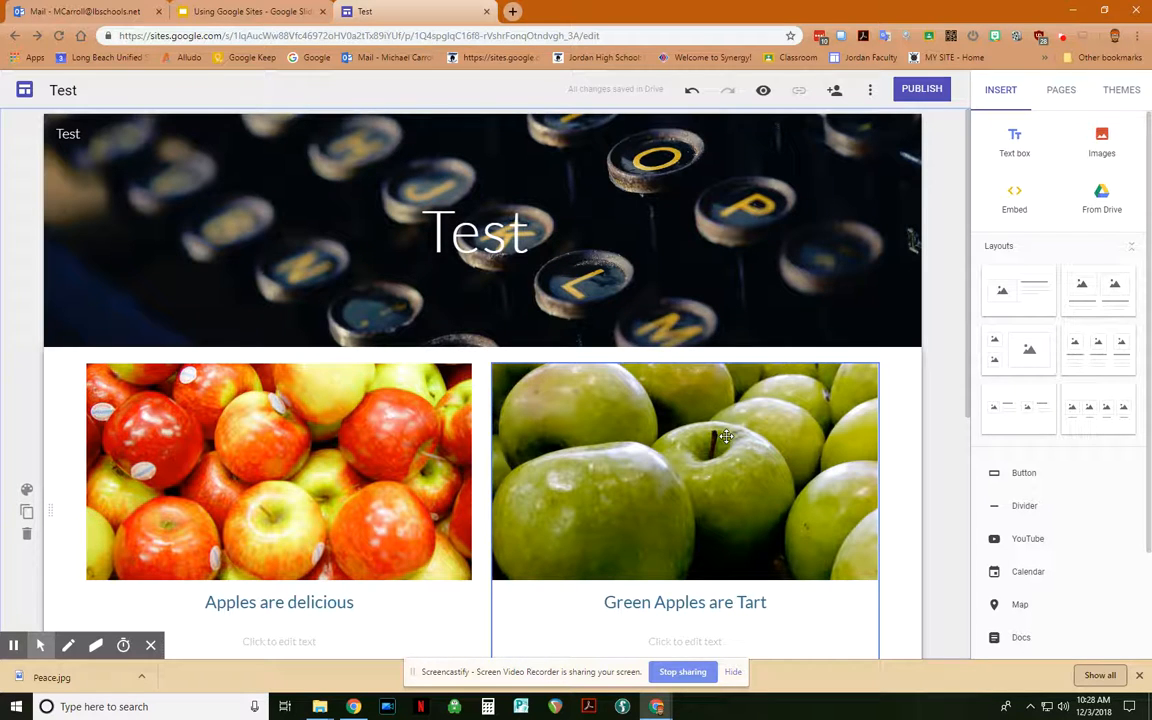
left_click(763, 93)
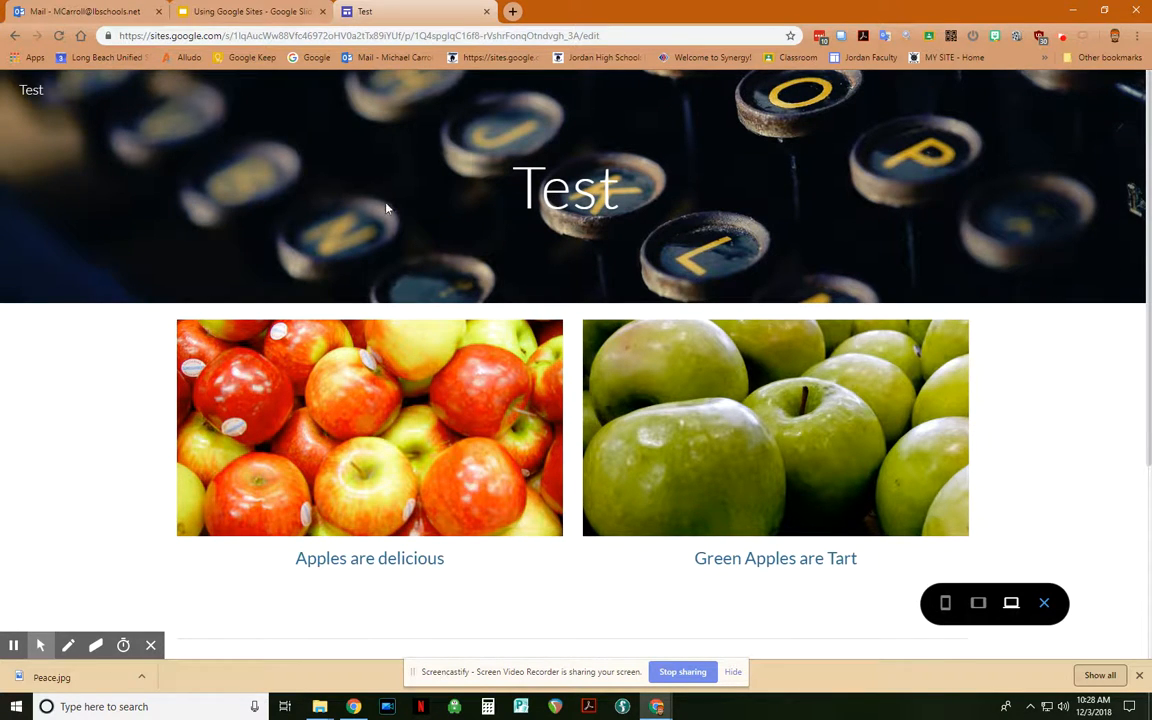
scroll(775, 305, "down", 3)
scroll(771, 301, "up", 3)
left_click(1043, 604)
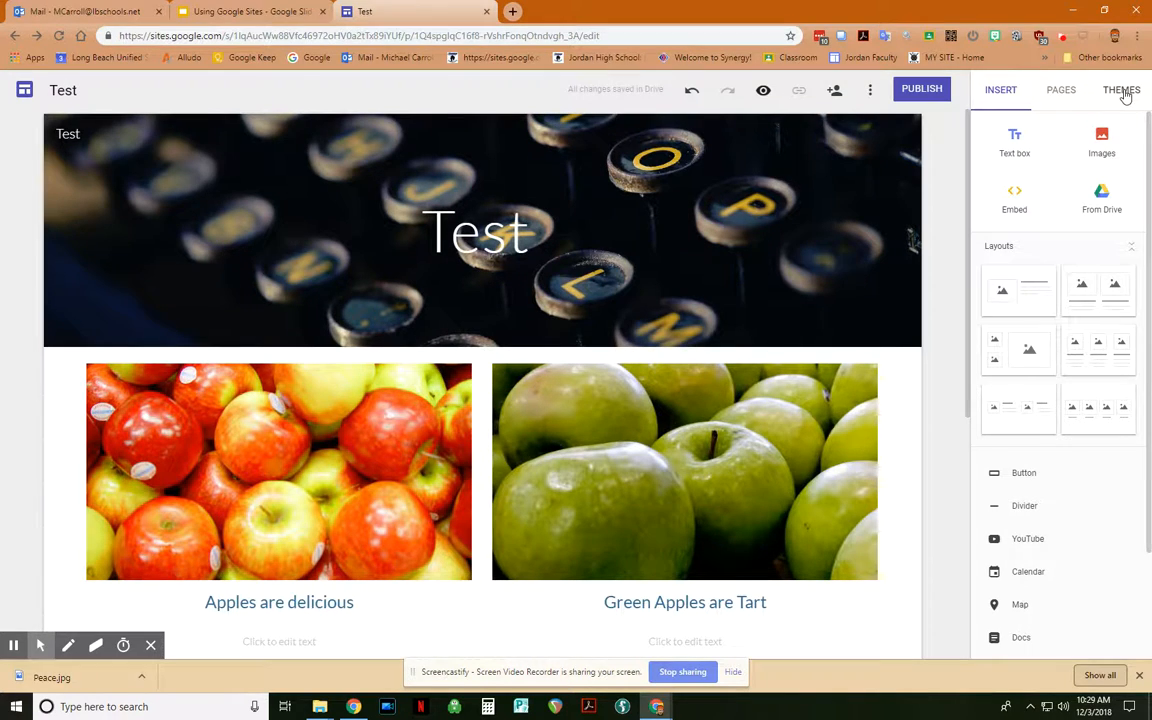
Step: Add a new page named "Test Page 1" to the site
left_click(1061, 92)
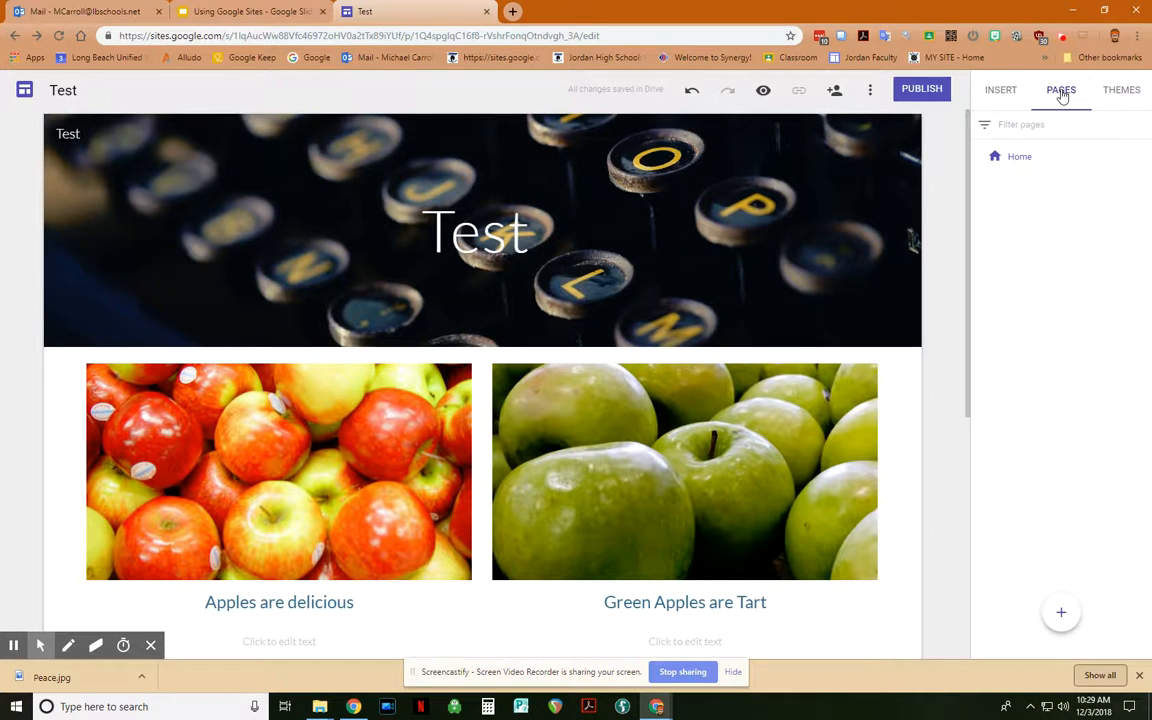
mouse_move(1062, 605)
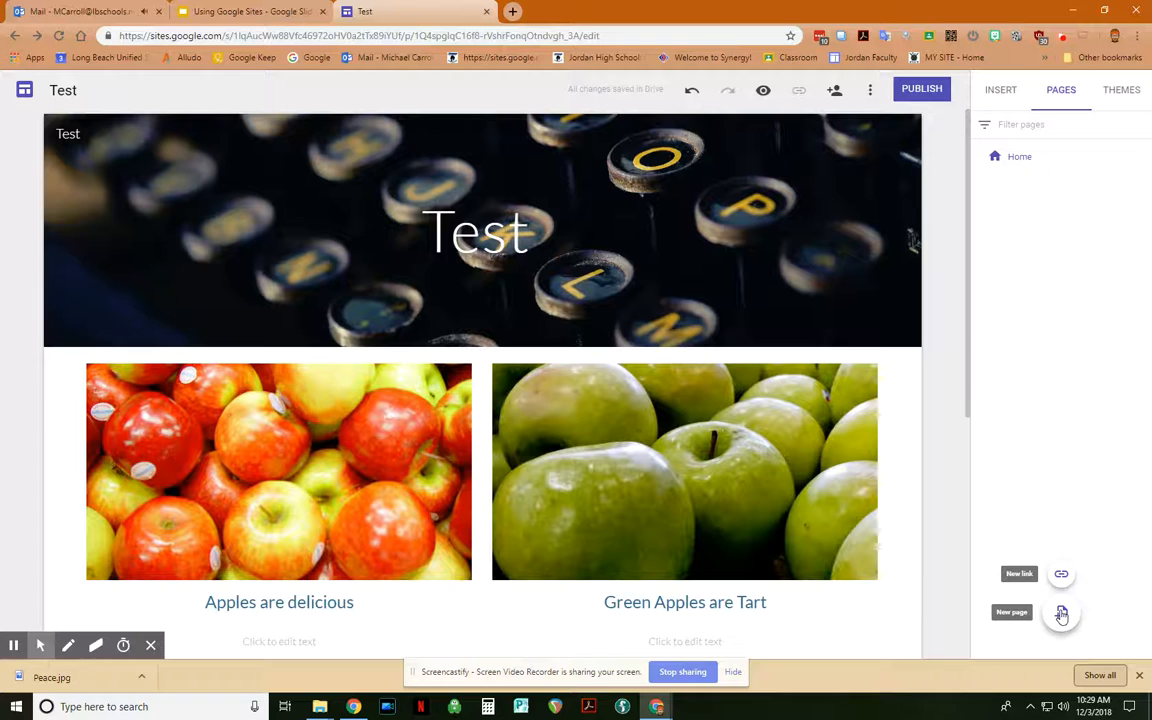
left_click(1062, 616)
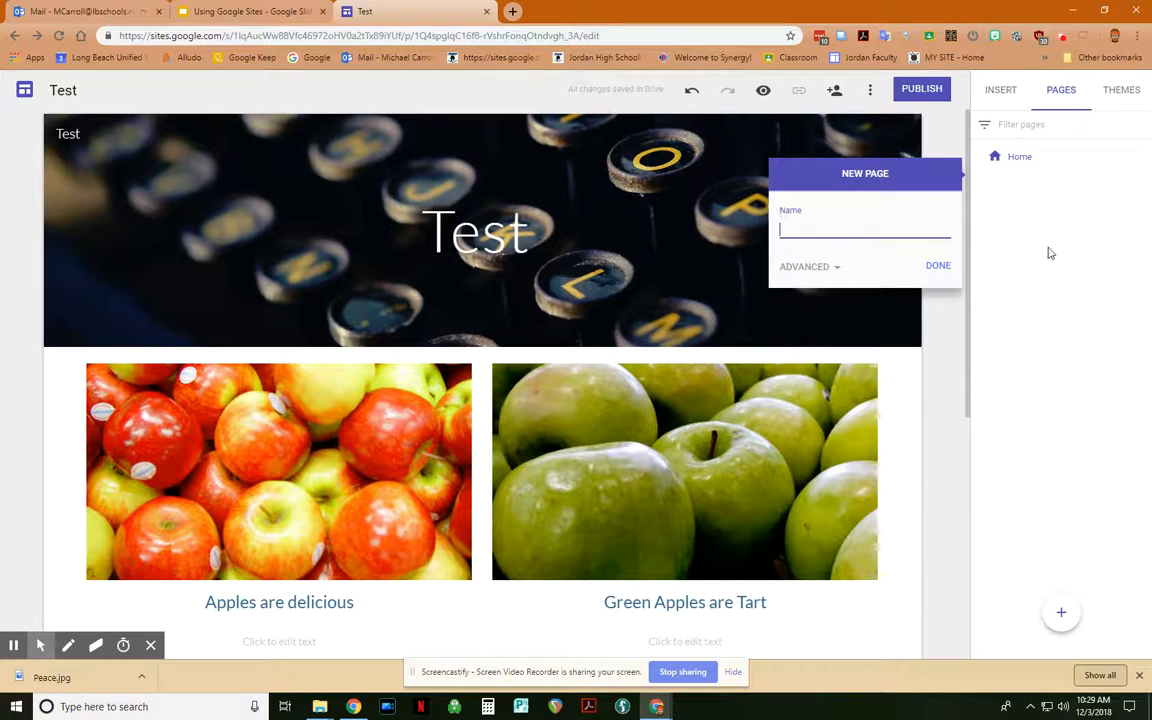
type("tEST pAGEW")
key("BackSpace")
key("BackSpace")
key("BackSpace")
key("BackSpace")
key("BackSpace")
key("BackSpace")
key("BackSpace")
key("BackSpace")
key("BackSpace")
type("Pag")
key("BackSpace")
key("BackSpace")
type("Test Page")
left_click(937, 265)
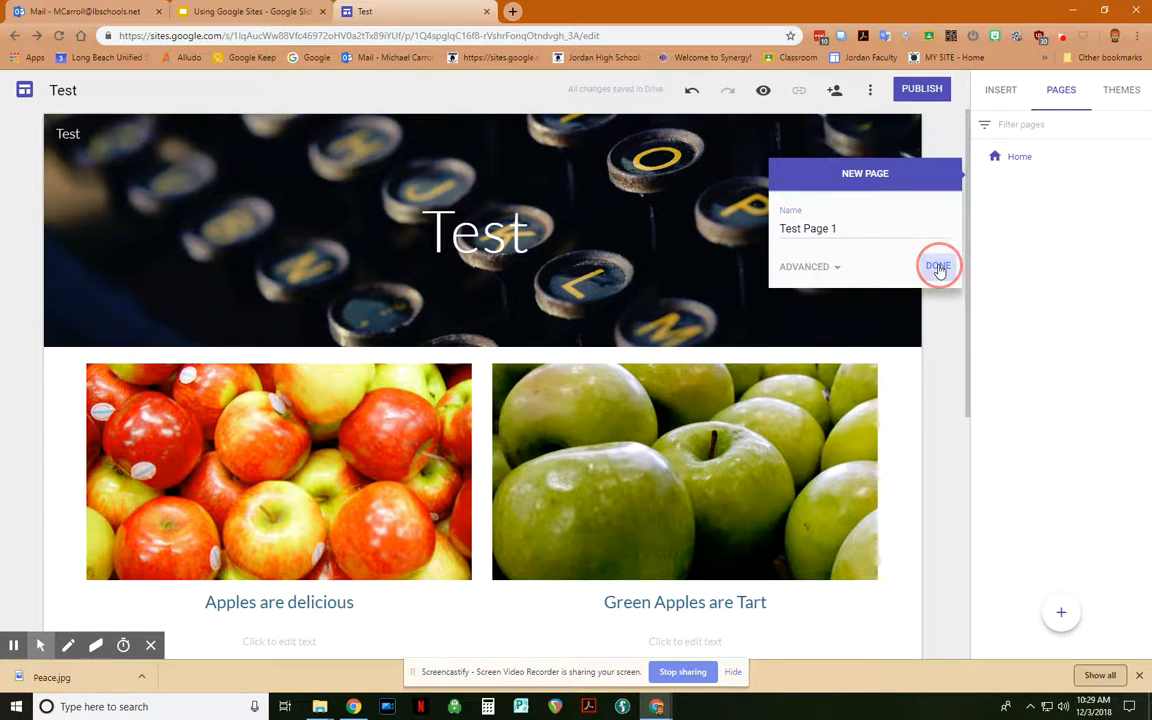
mouse_move(878, 241)
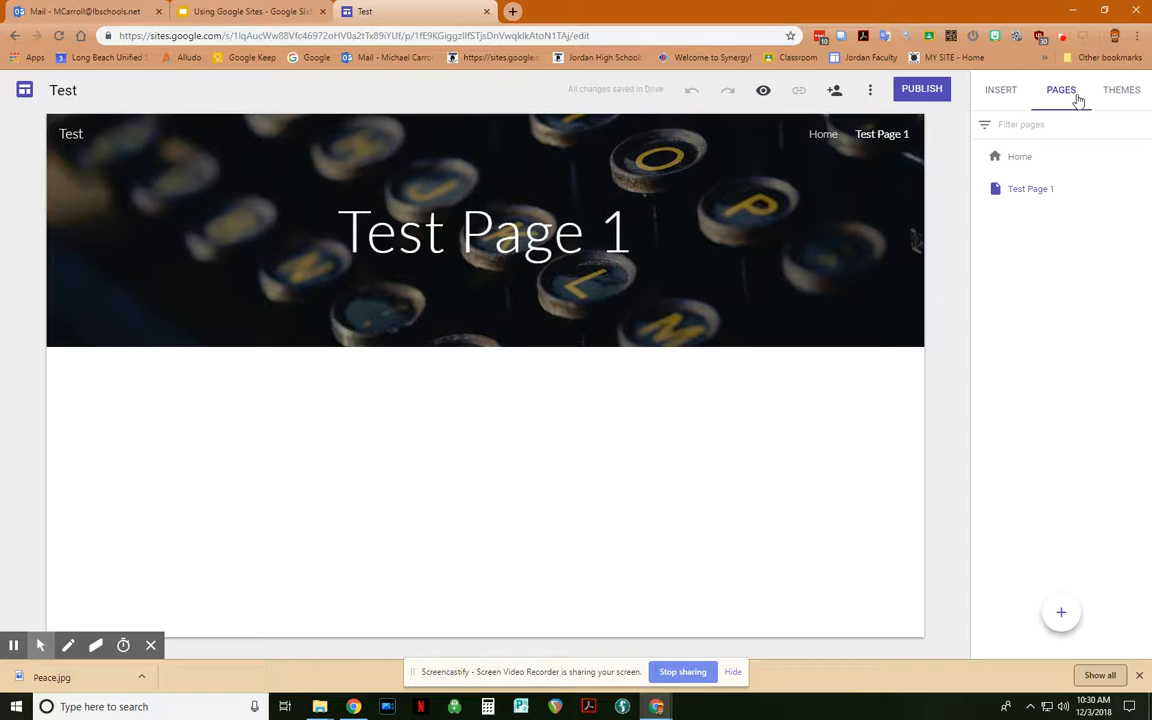
Step: Insert the Google Doc with the Jordan High School Blue/White Calendar 2018-19 into Test Page 1
left_click(1002, 92)
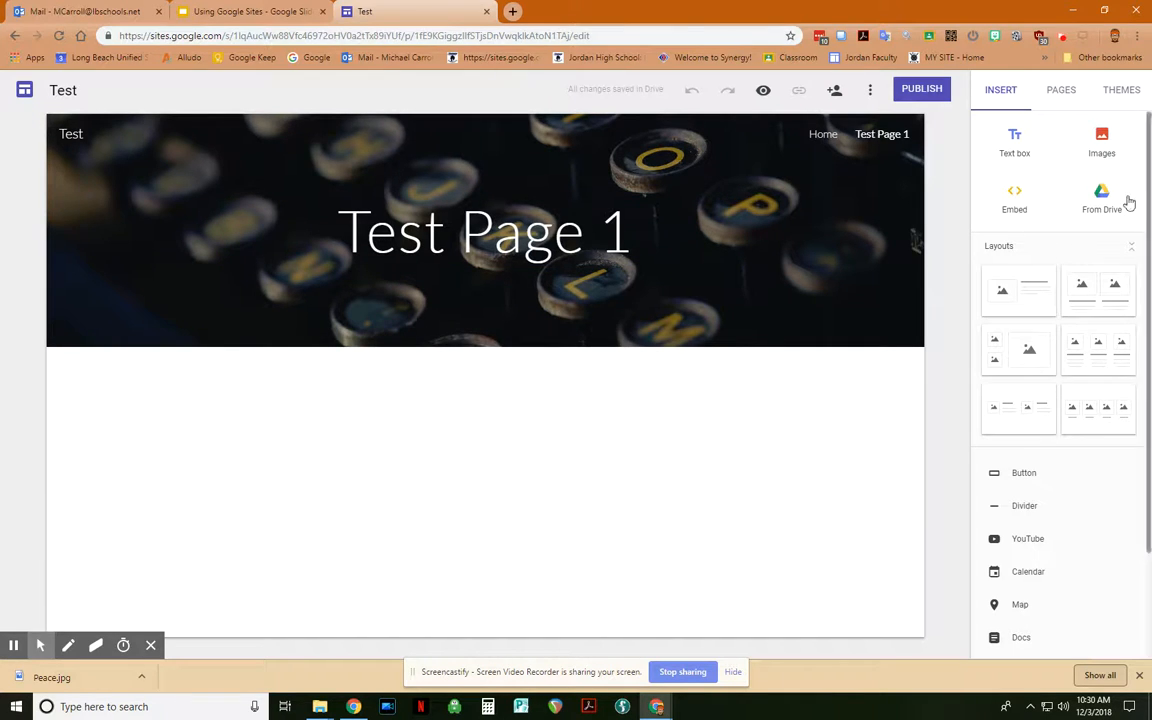
scroll(1138, 200, "down", 3)
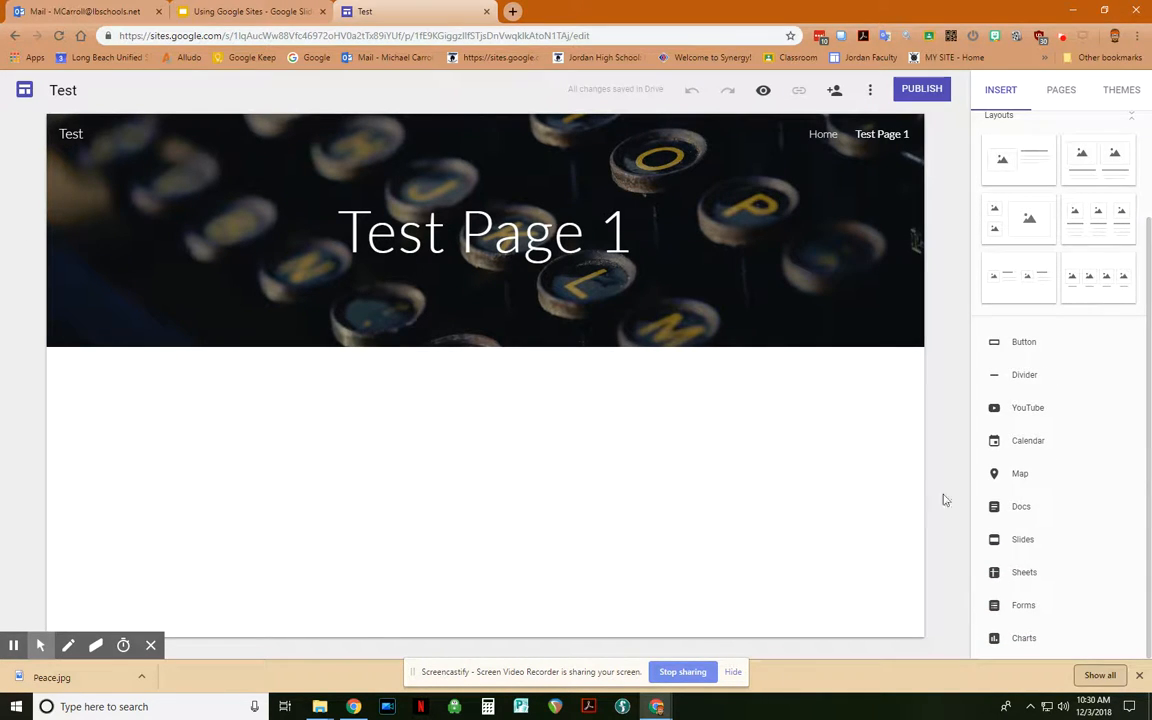
left_click(1020, 507)
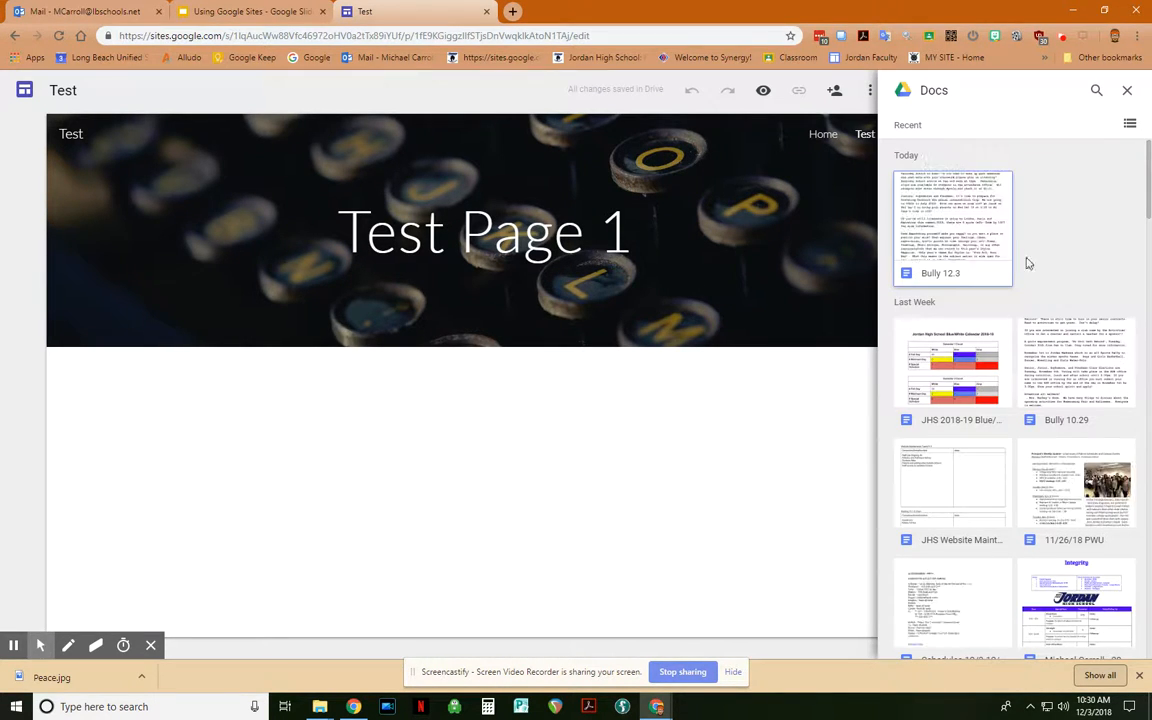
scroll(1036, 290, "down", 1)
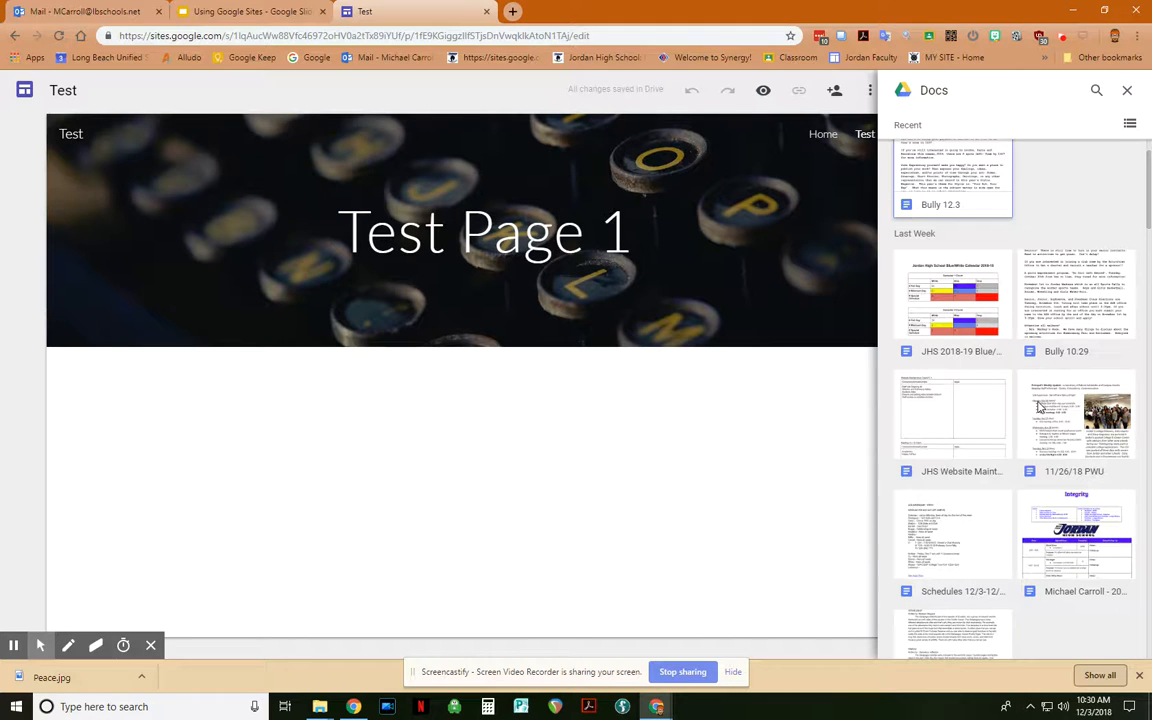
left_click(940, 303)
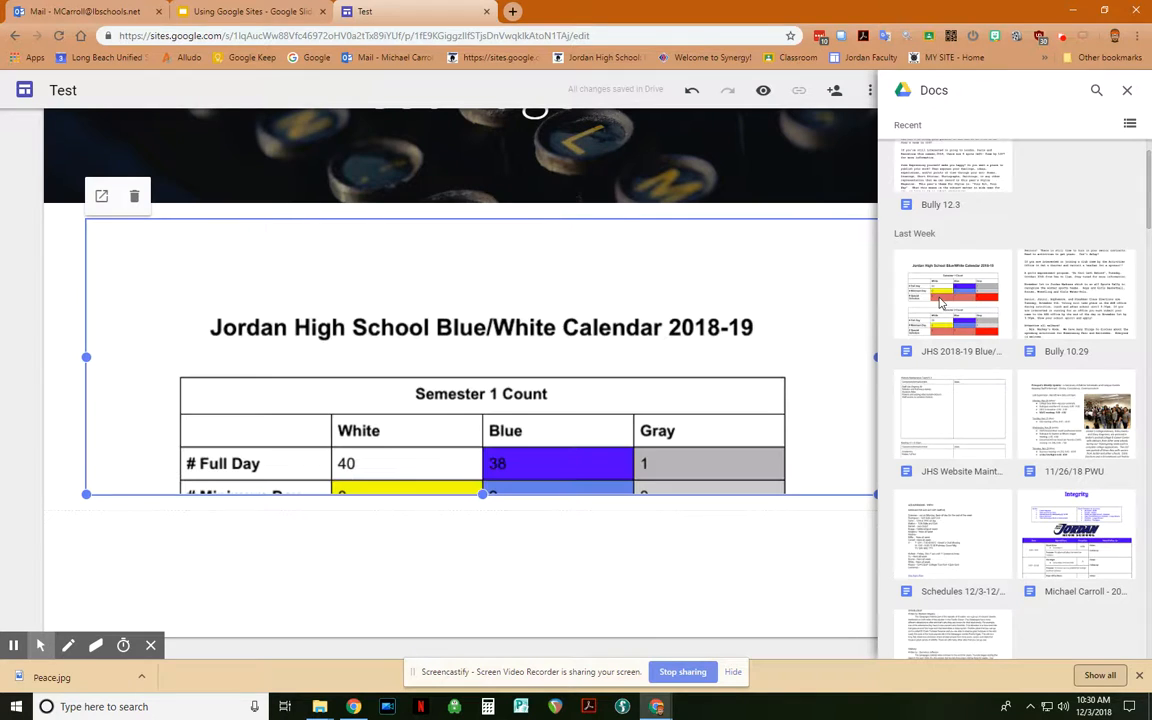
left_click(1126, 94)
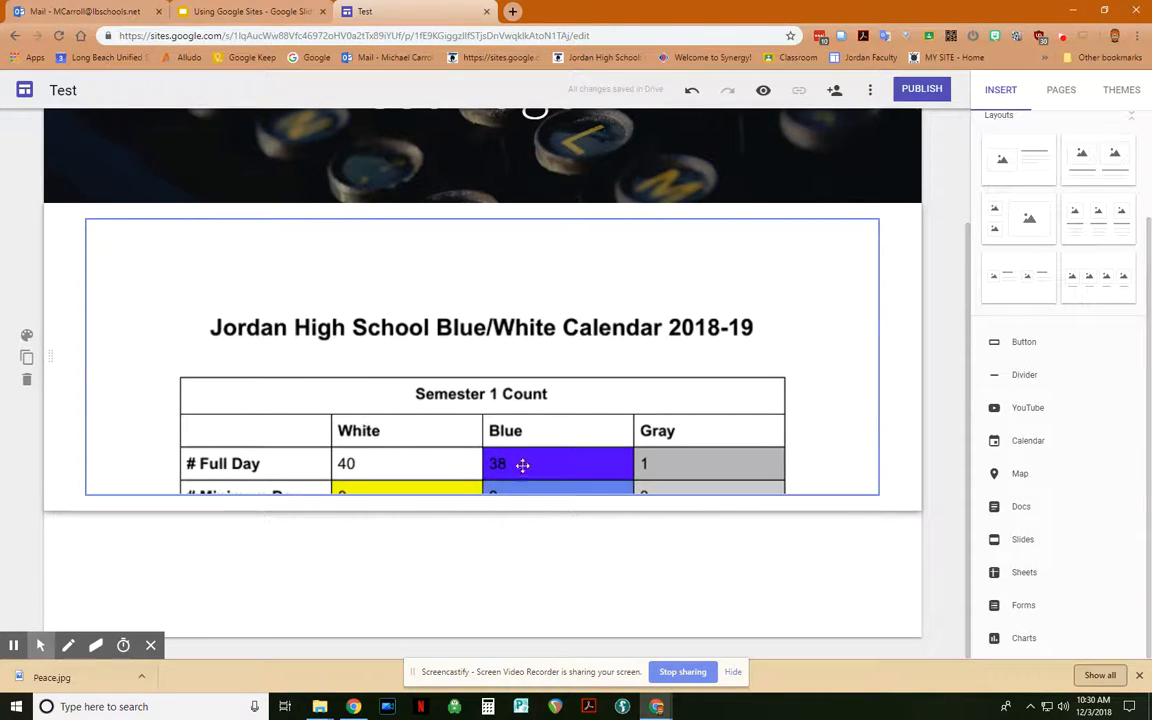
Step: Extend the embedded calendar document's frame downward until both the Semester 1 and Semester 2 tables fit inside it
left_click(517, 504)
left_click_drag(517, 504, 350, 326)
left_click(846, 349)
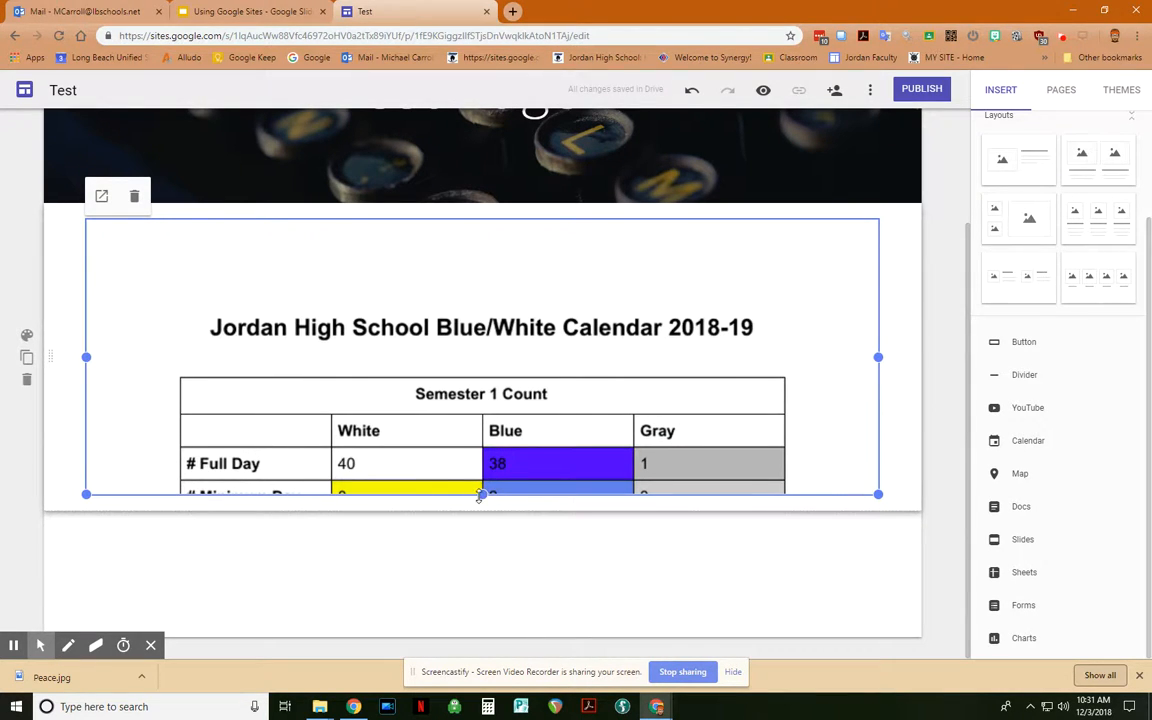
left_click_drag(482, 494, 506, 688)
scroll(633, 382, "down", 2)
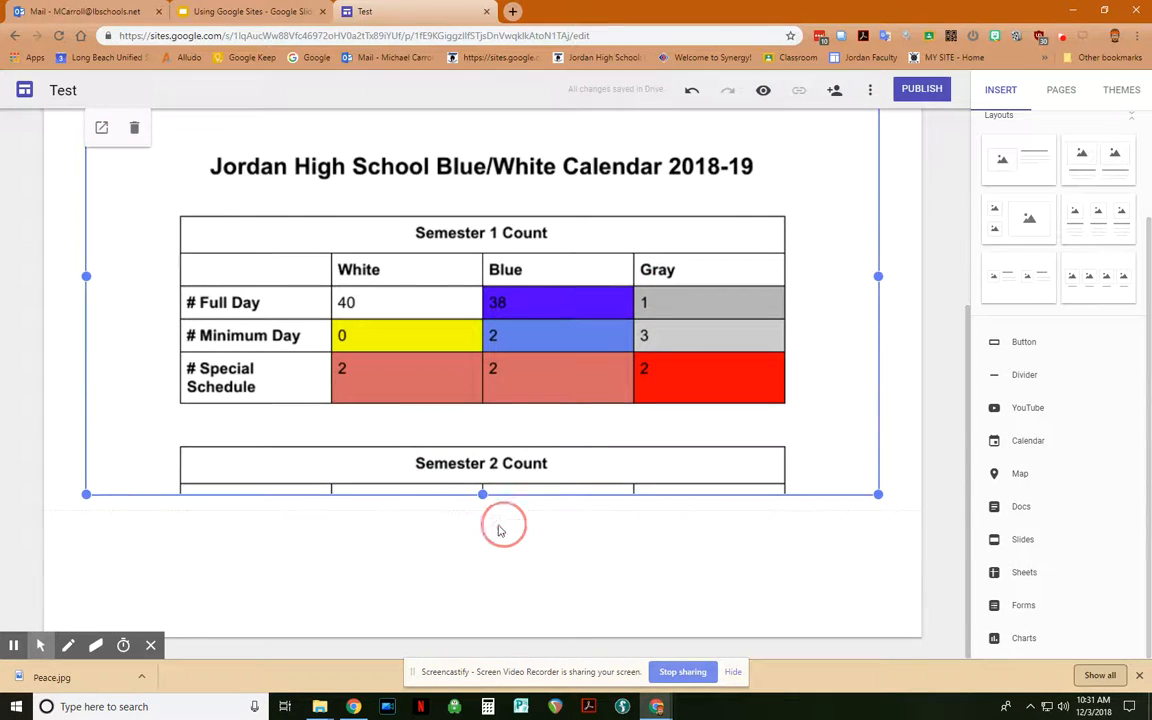
left_click_drag(489, 507, 481, 667)
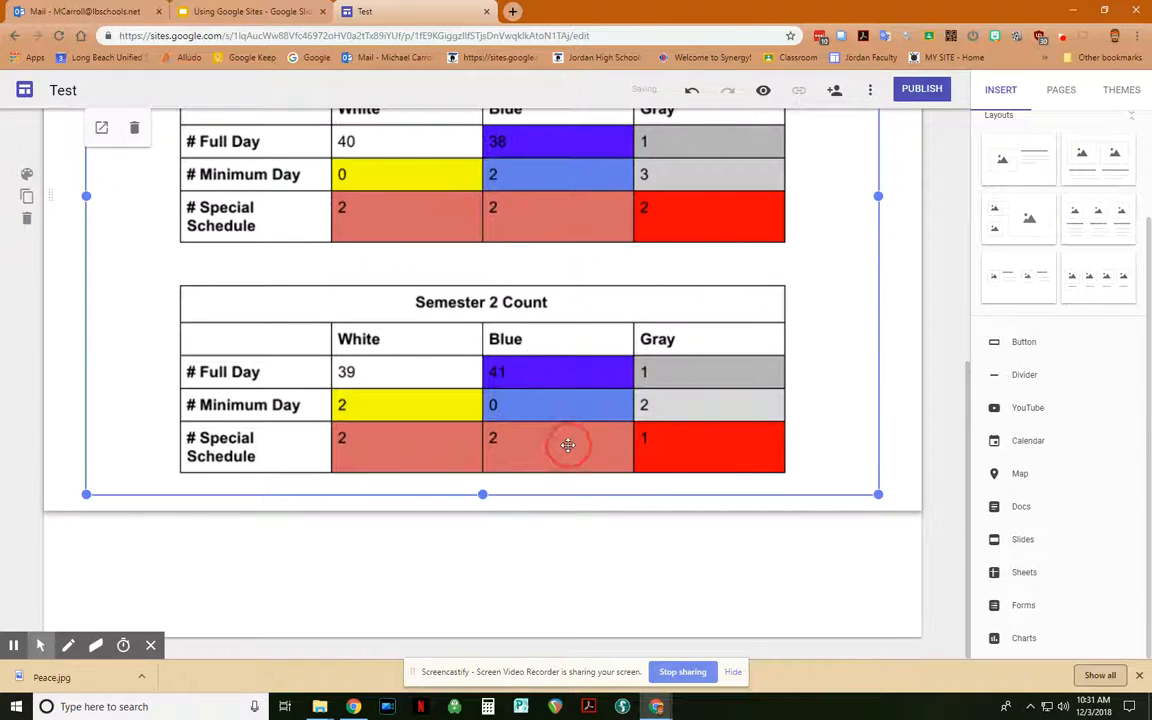
scroll(568, 445, "up", 2)
scroll(568, 446, "up", 4)
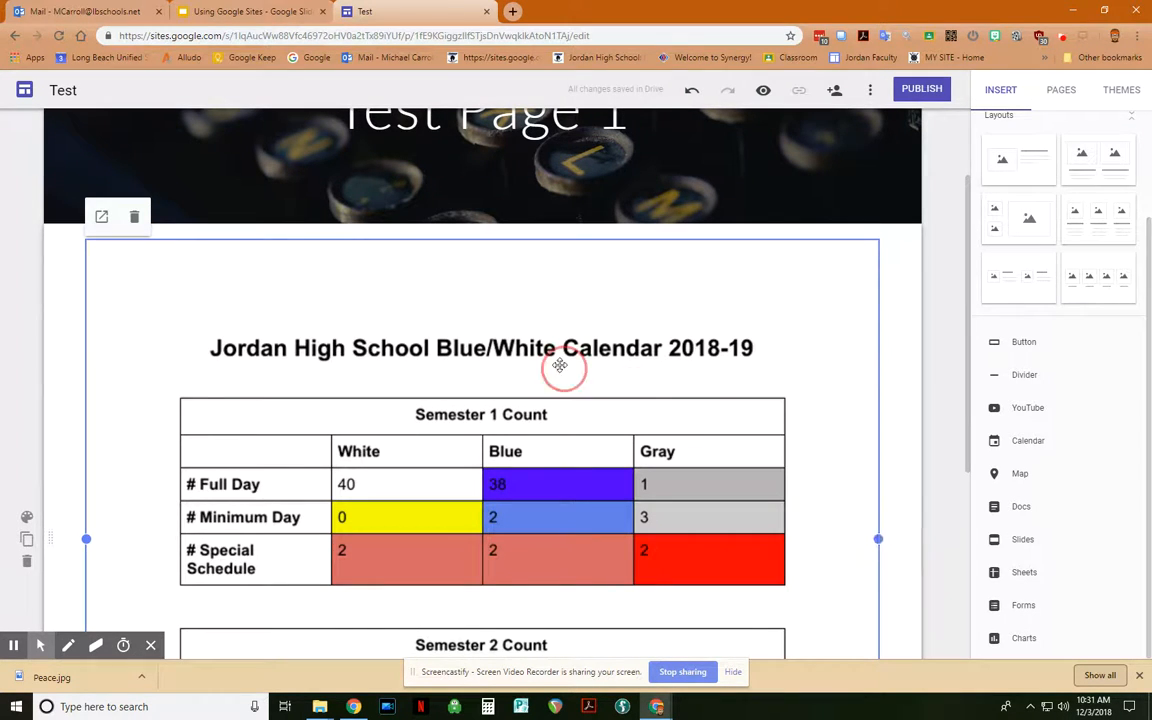
left_click_drag(481, 257, 326, 301)
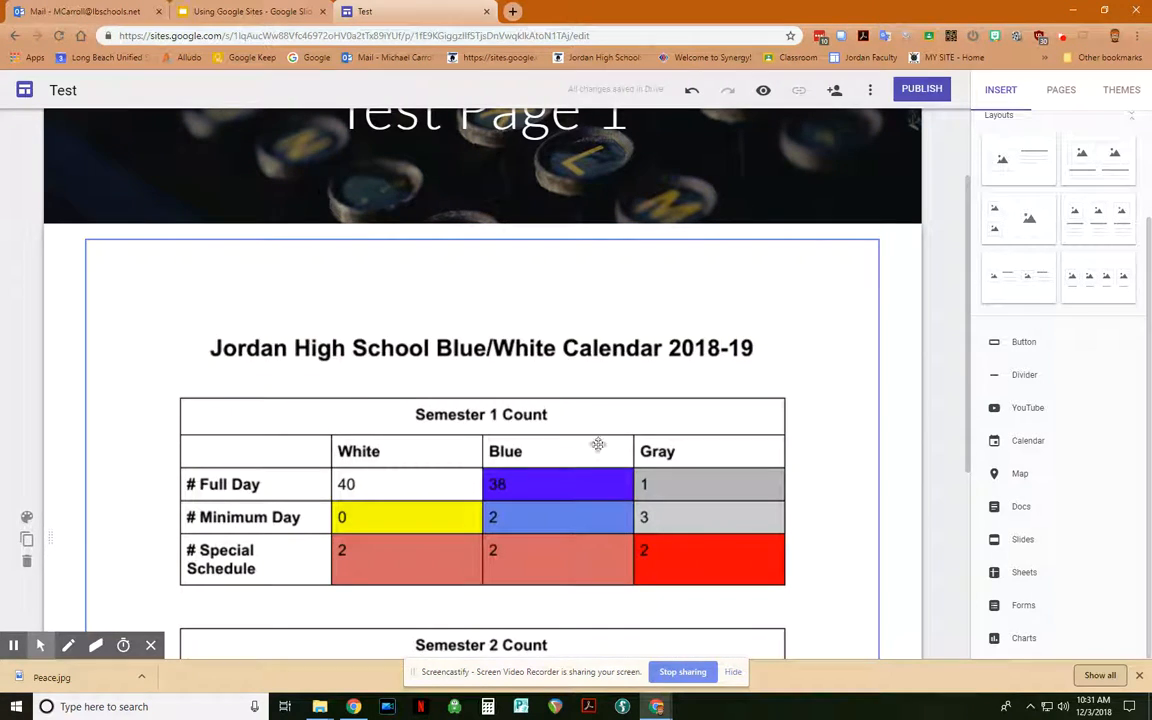
scroll(590, 472, "down", 2)
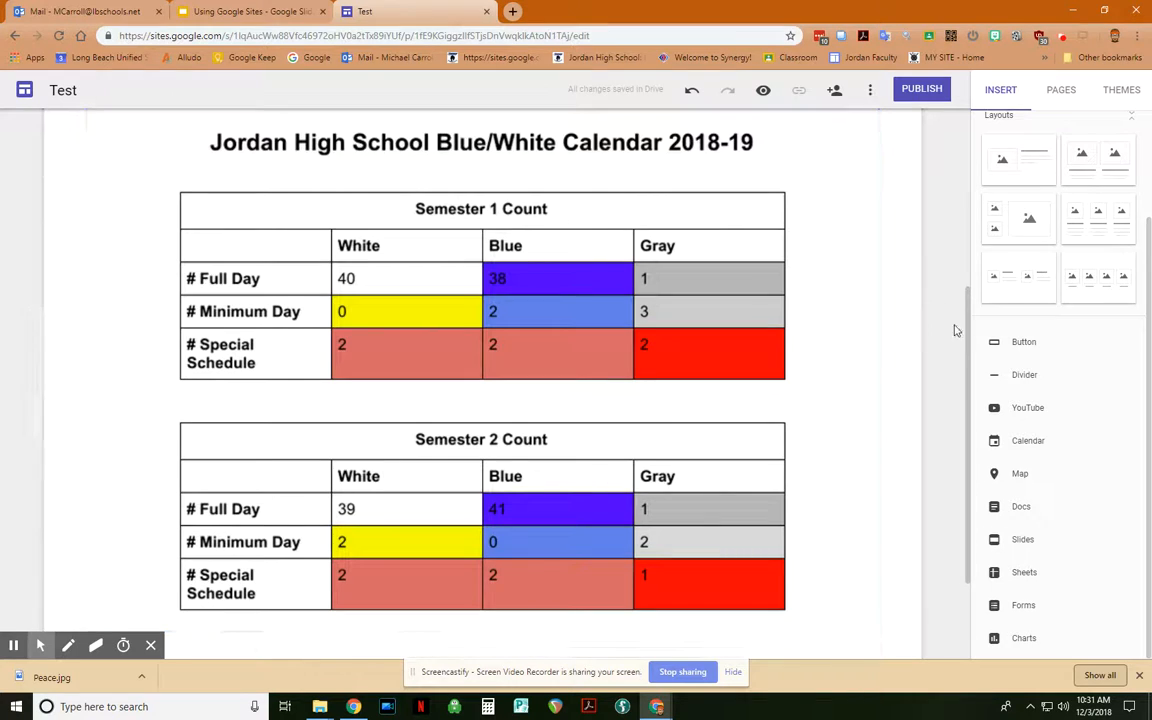
left_click_drag(968, 344, 964, 320)
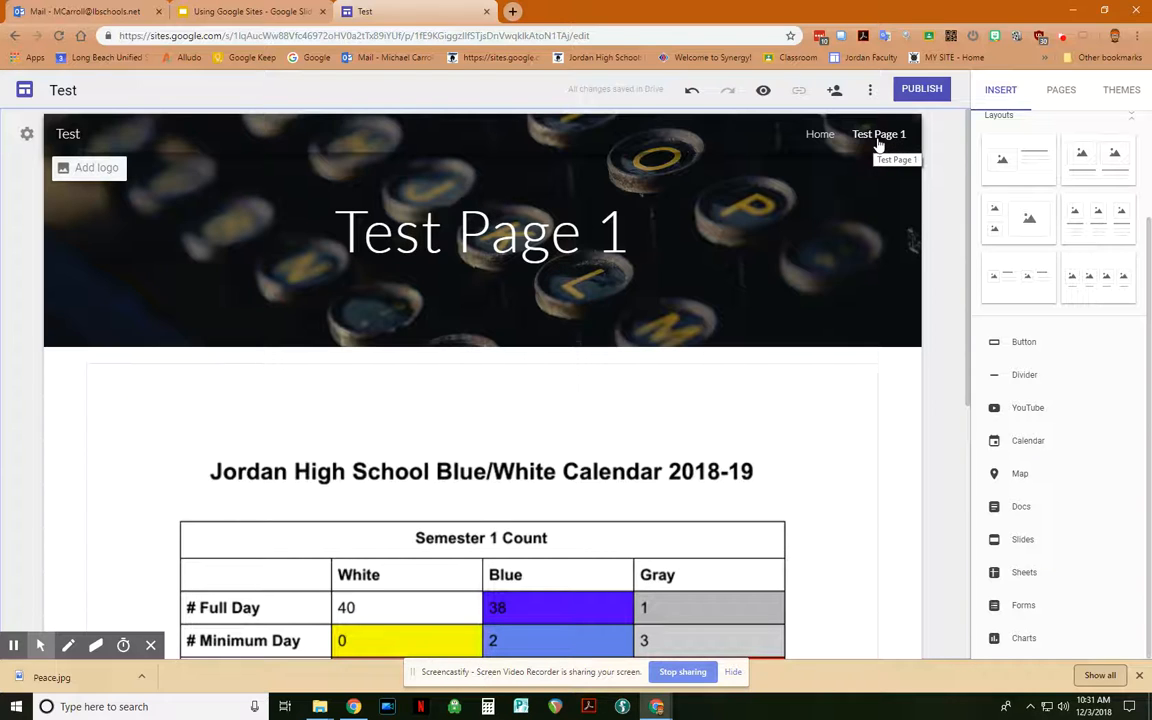
Step: Open the Jordan High School website in a new browser tab and examine the drop-down lists of its navigation bar
left_click(1062, 92)
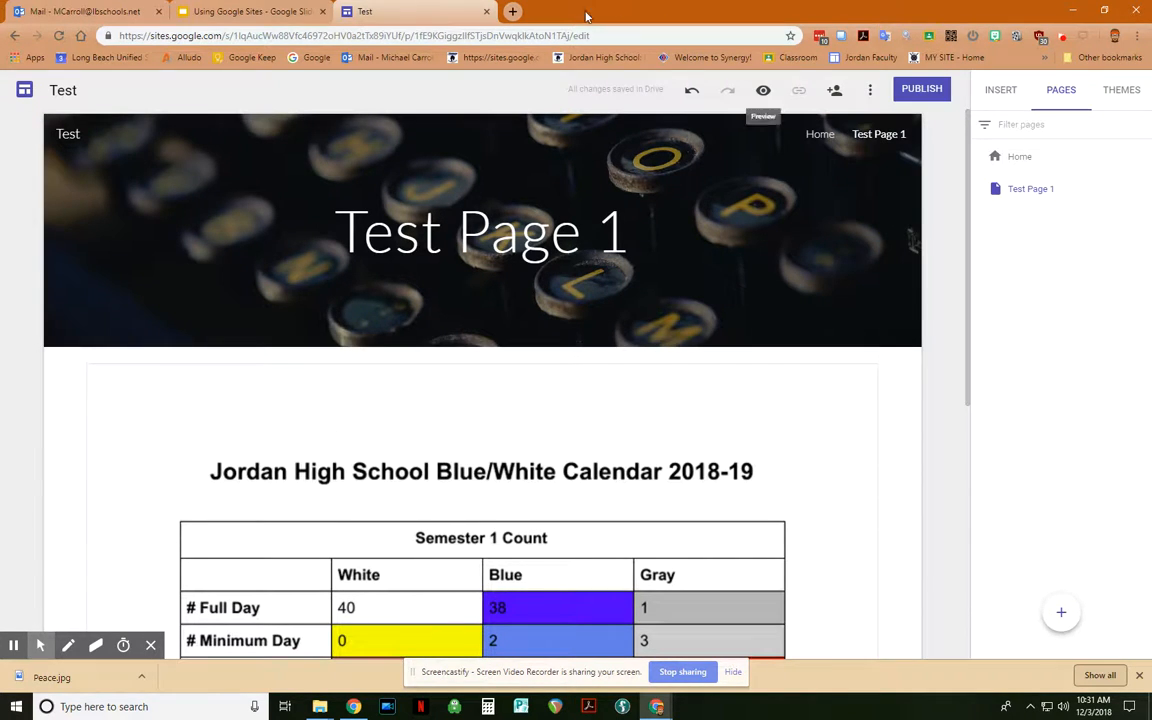
left_click(512, 11)
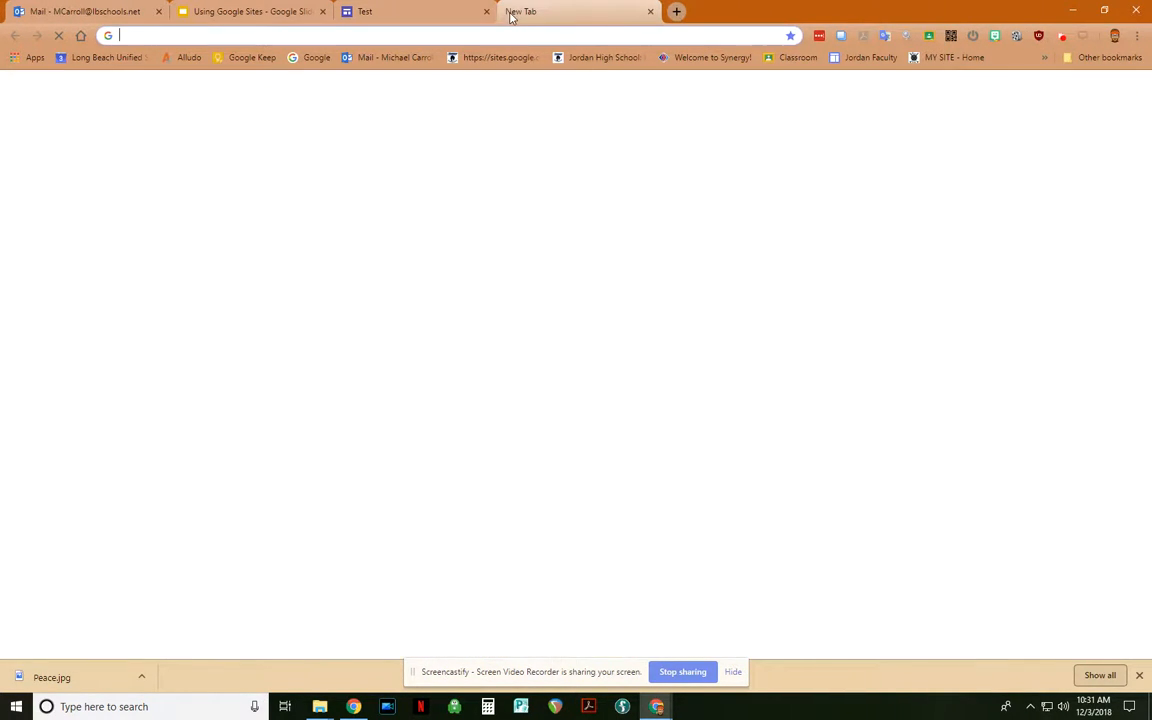
left_click(603, 58)
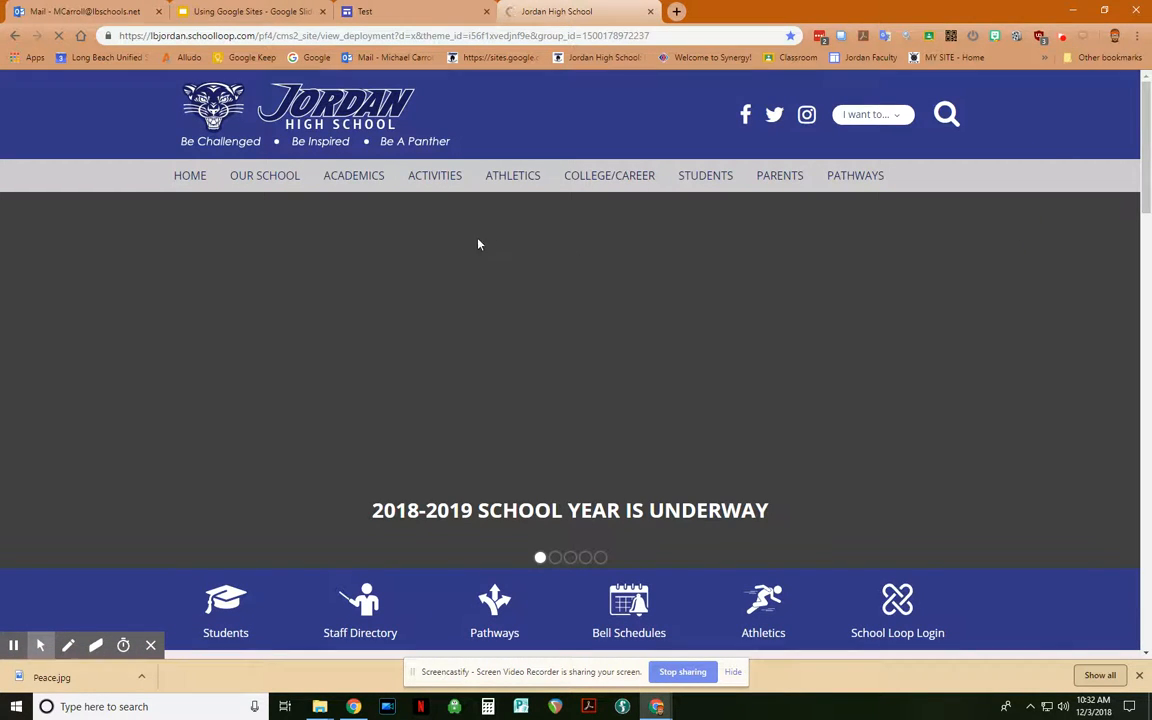
mouse_move(526, 180)
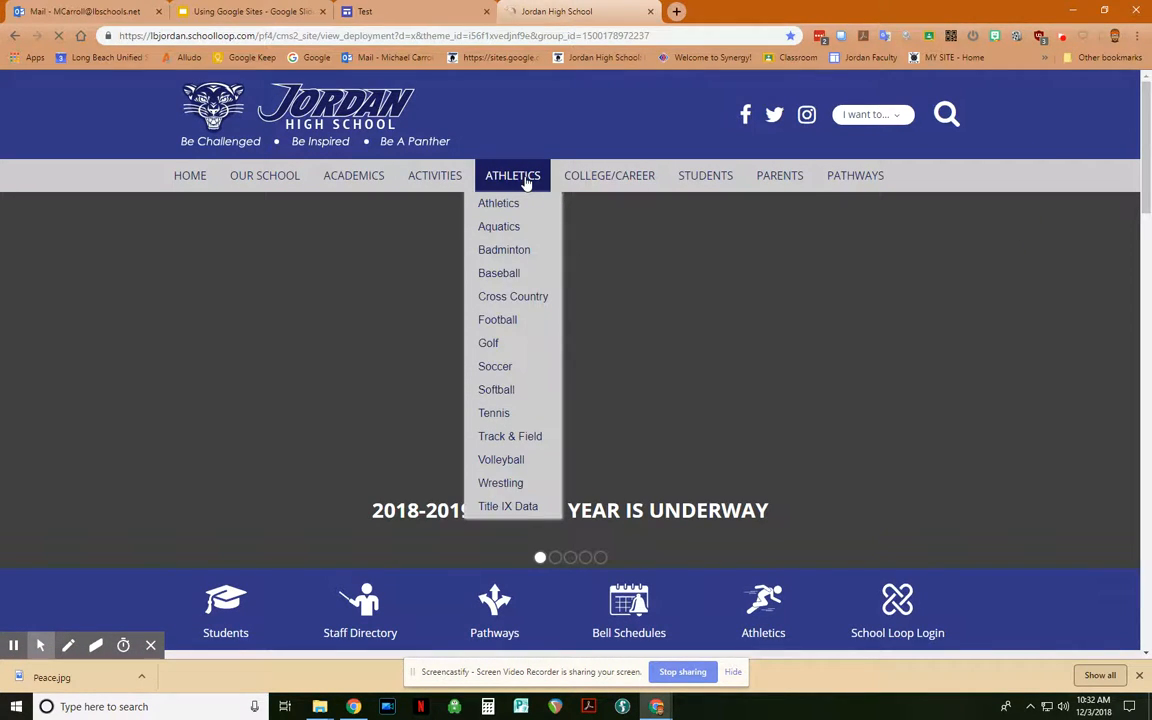
mouse_move(453, 186)
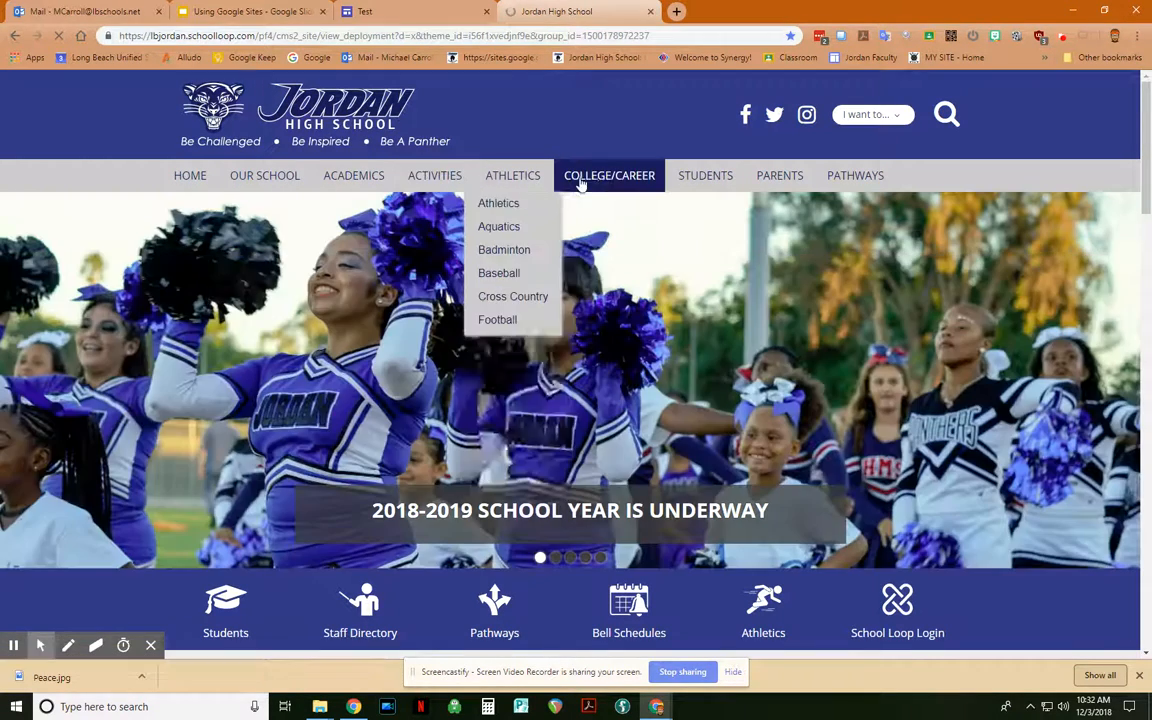
mouse_move(583, 182)
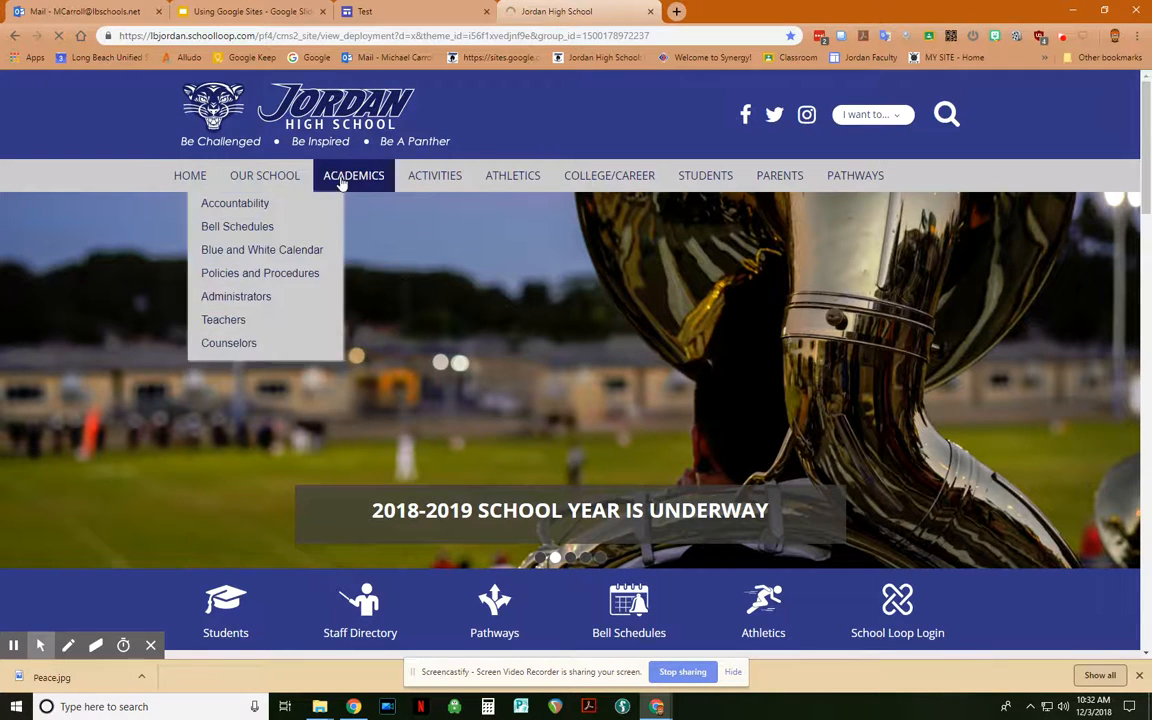
mouse_move(851, 177)
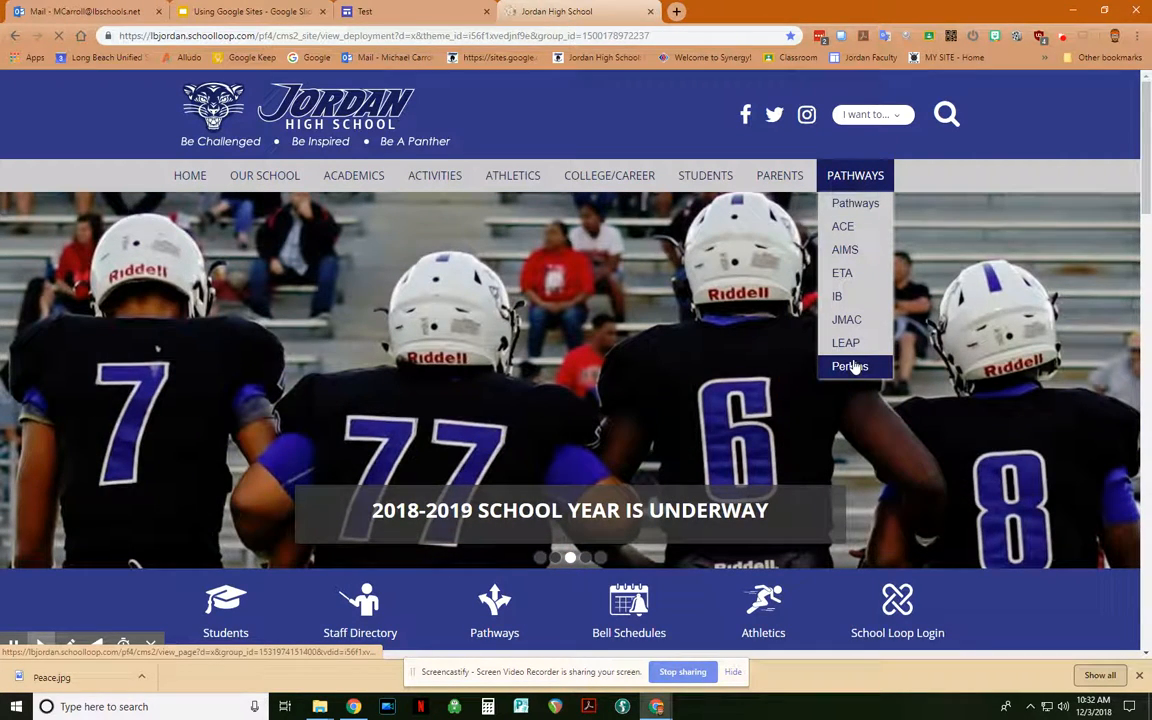
Step: Return to the Test site and add a subpage named "Test Subpage 1" under Test Page 1
left_click(405, 11)
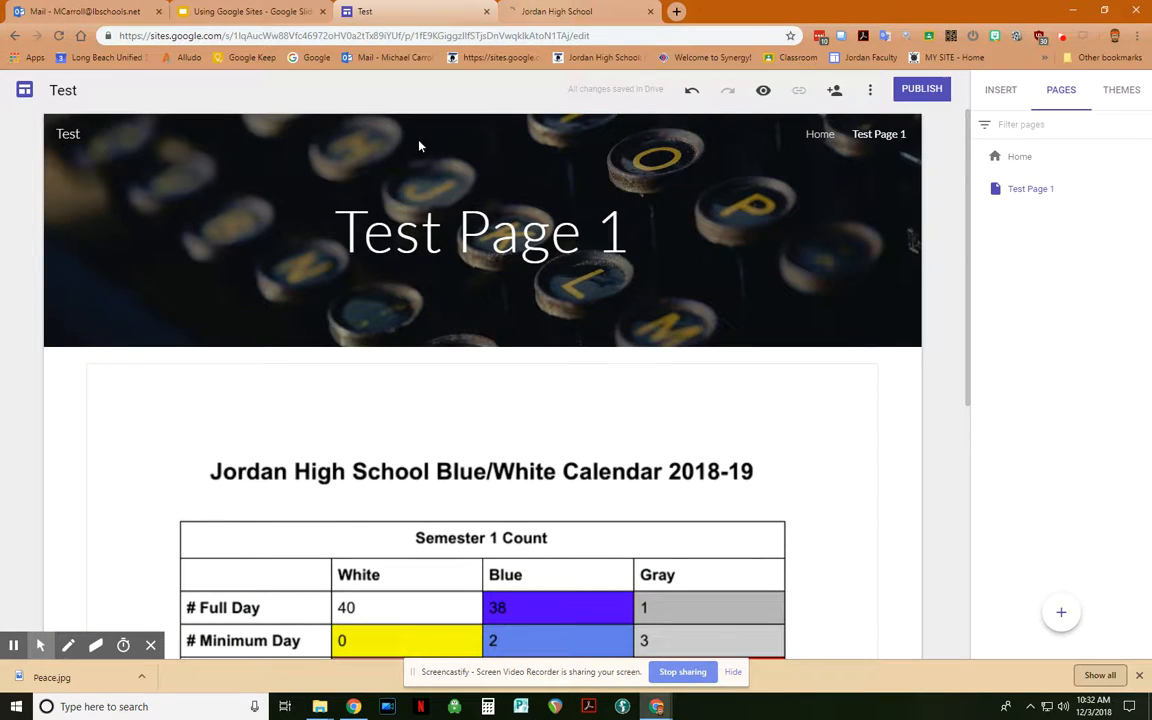
mouse_move(594, 304)
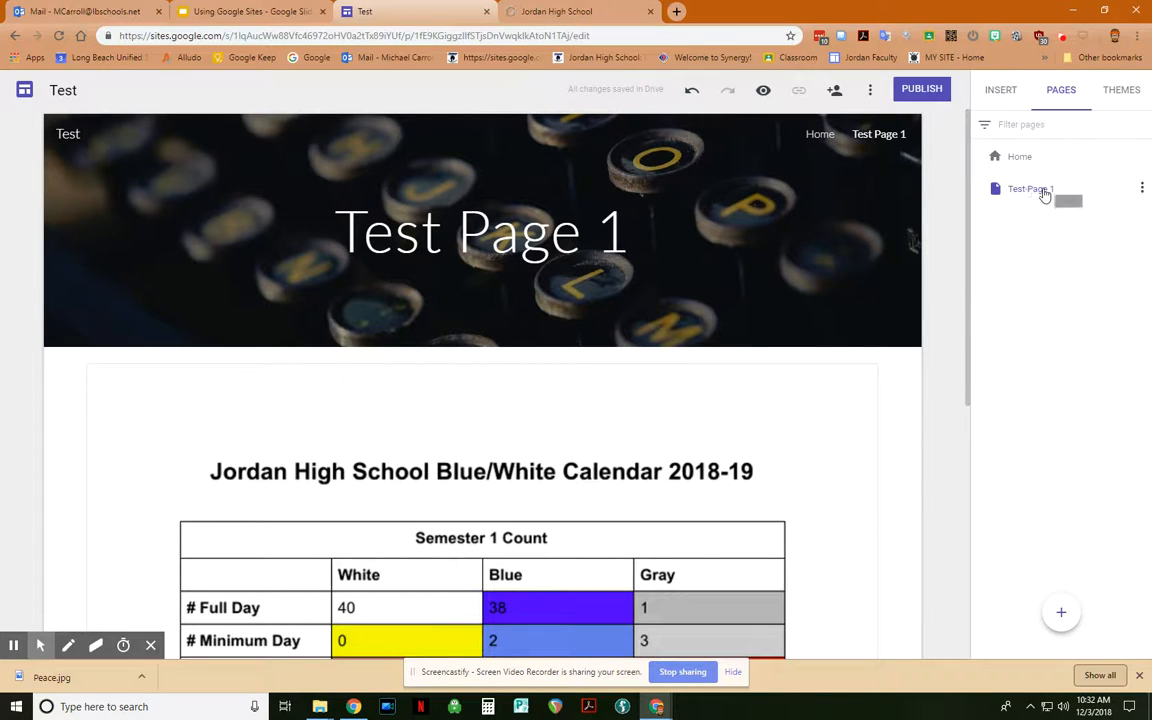
left_click(1142, 189)
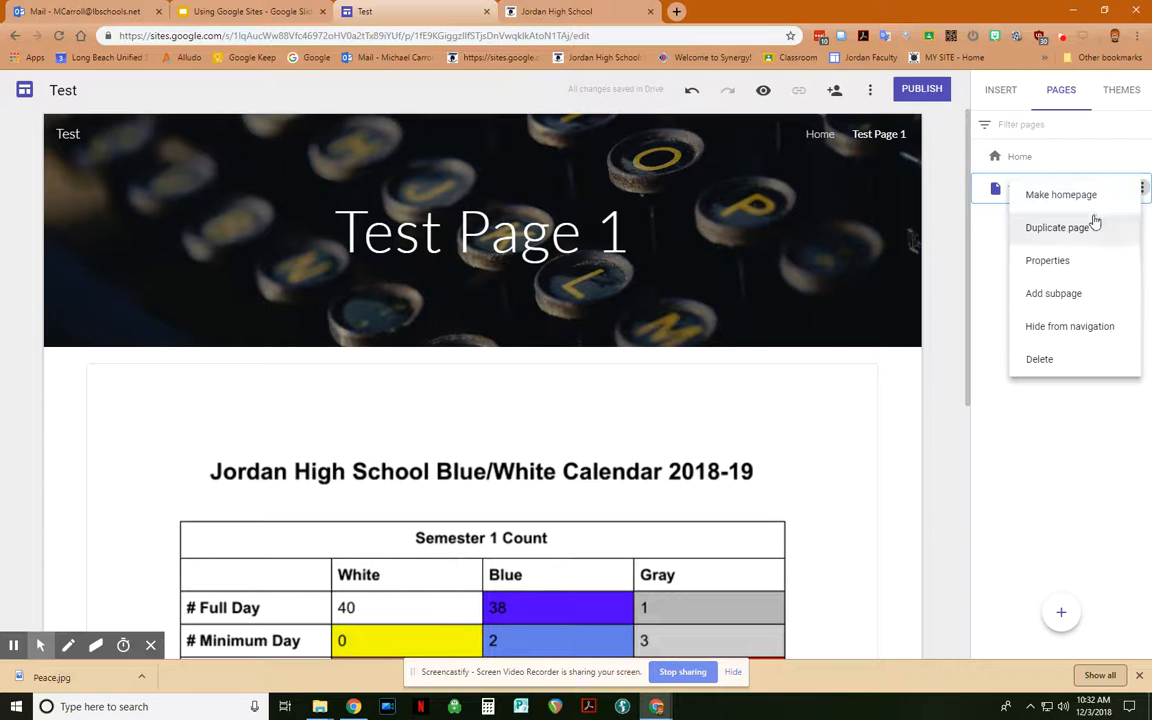
left_click(1070, 300)
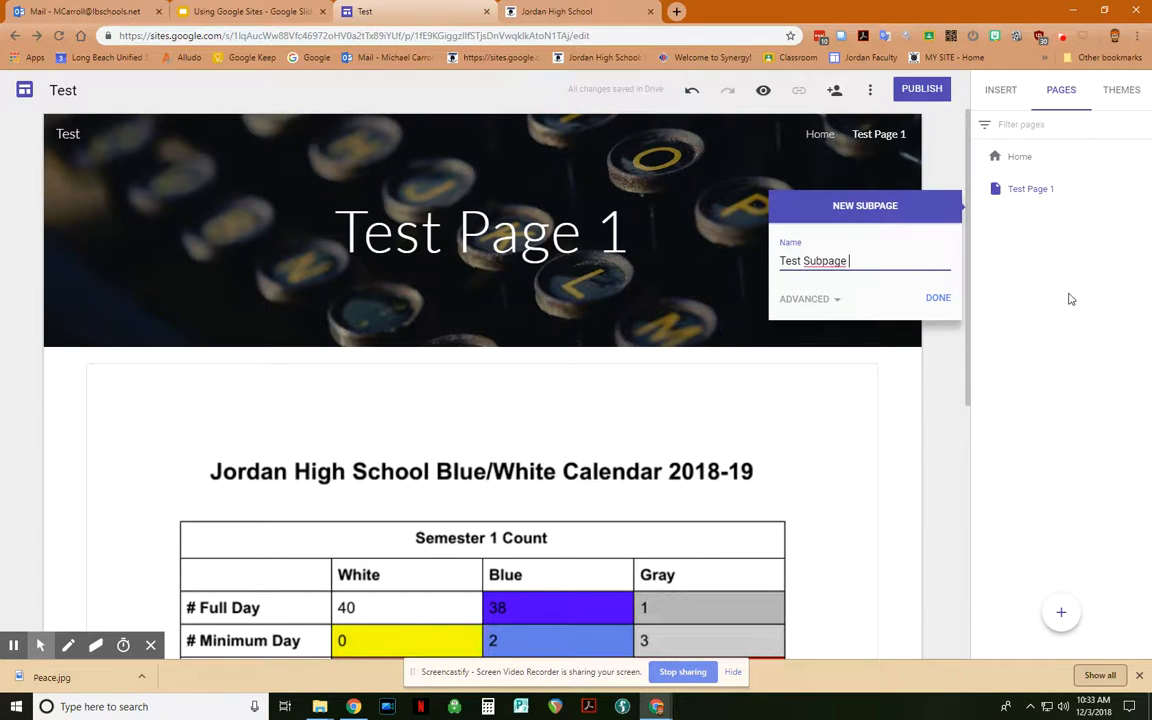
type("Test Subpage 1")
left_click(938, 298)
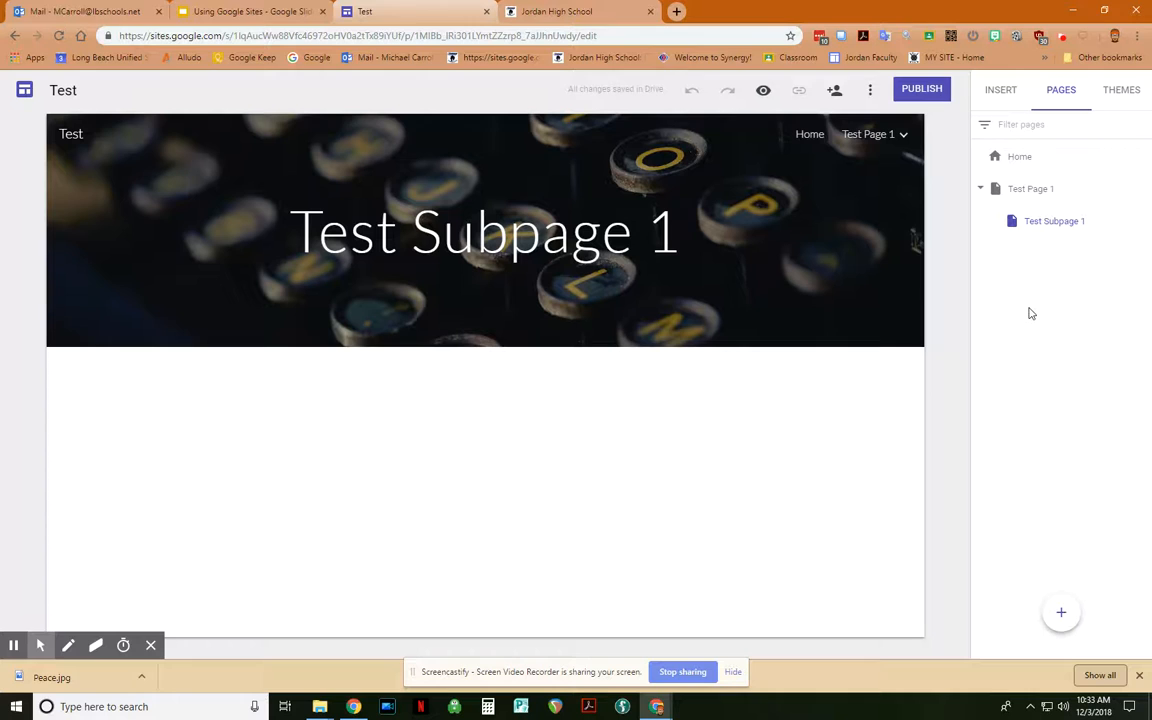
mouse_move(869, 146)
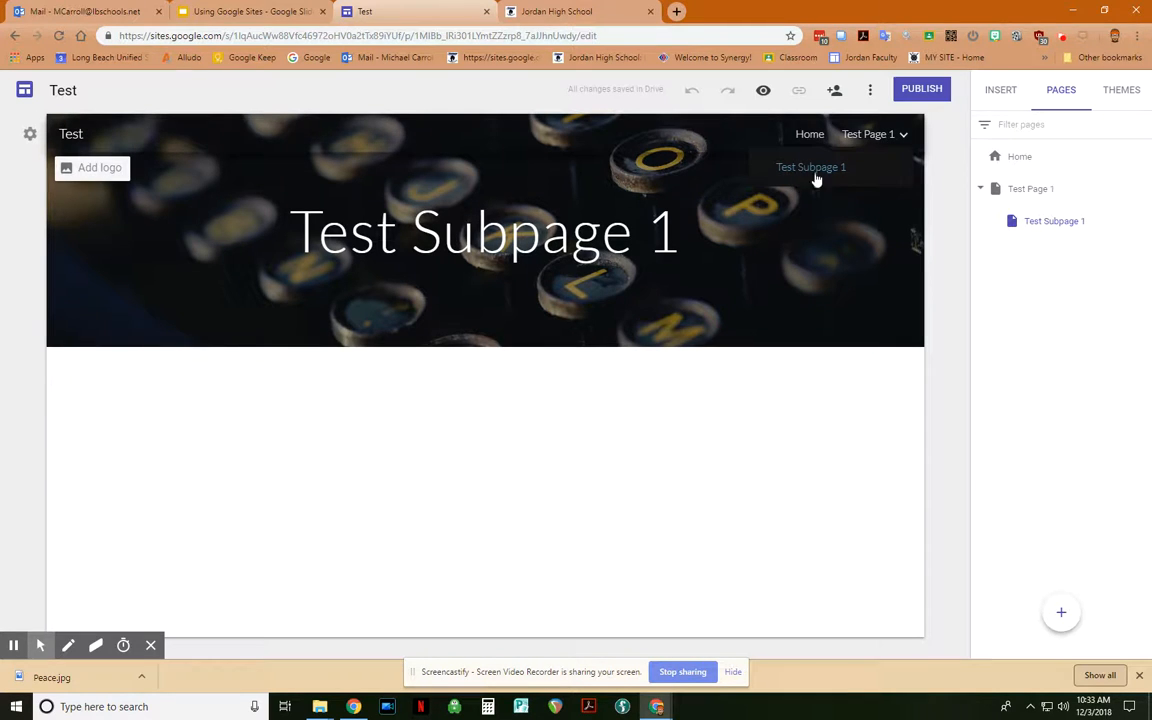
left_click(316, 233)
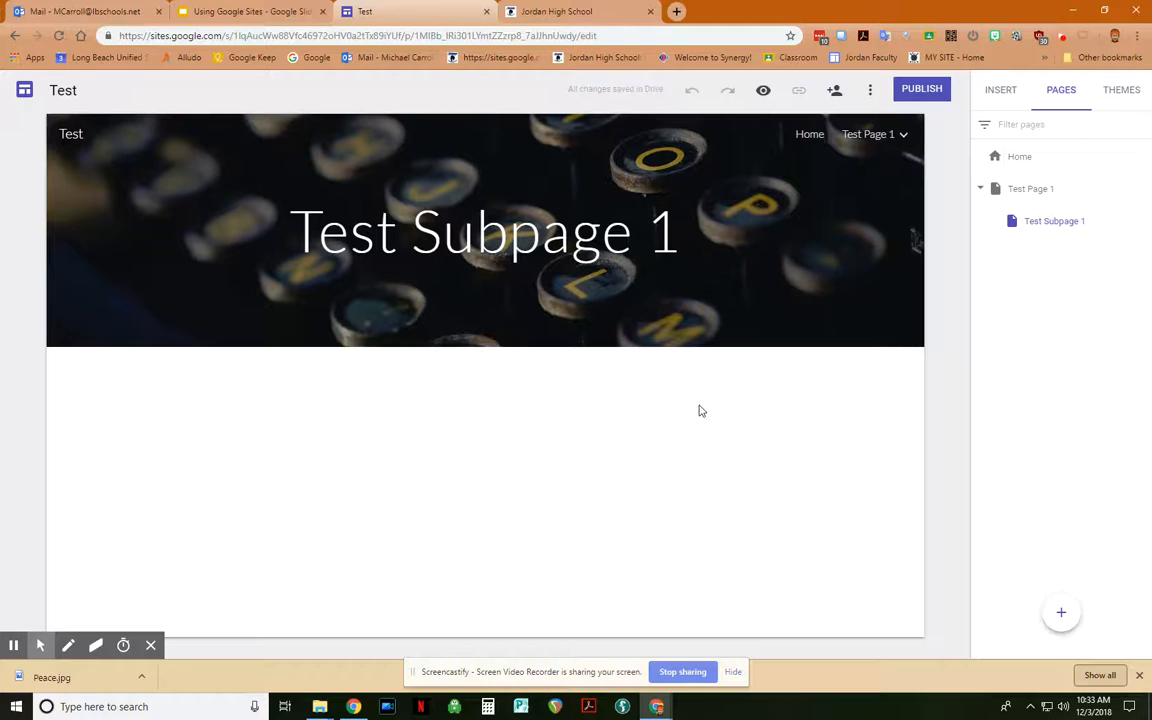
Step: Preview the Test site and look over its Home page from the header down to the captioned apple images
left_click(762, 93)
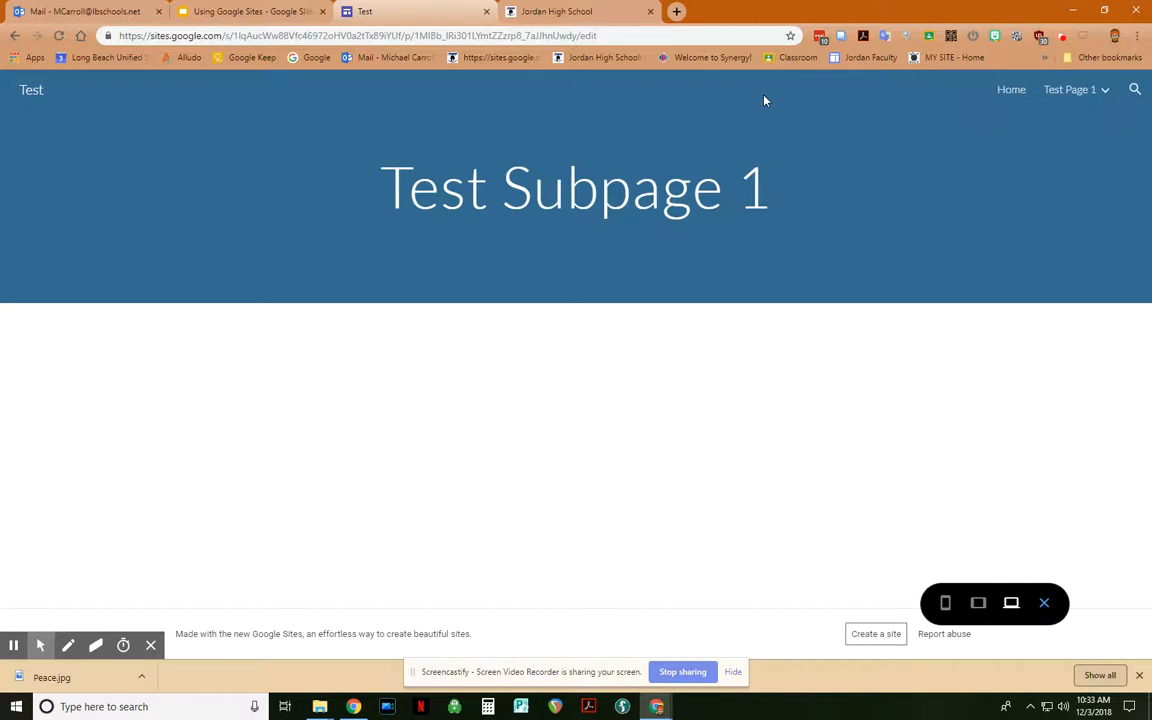
left_click(1010, 90)
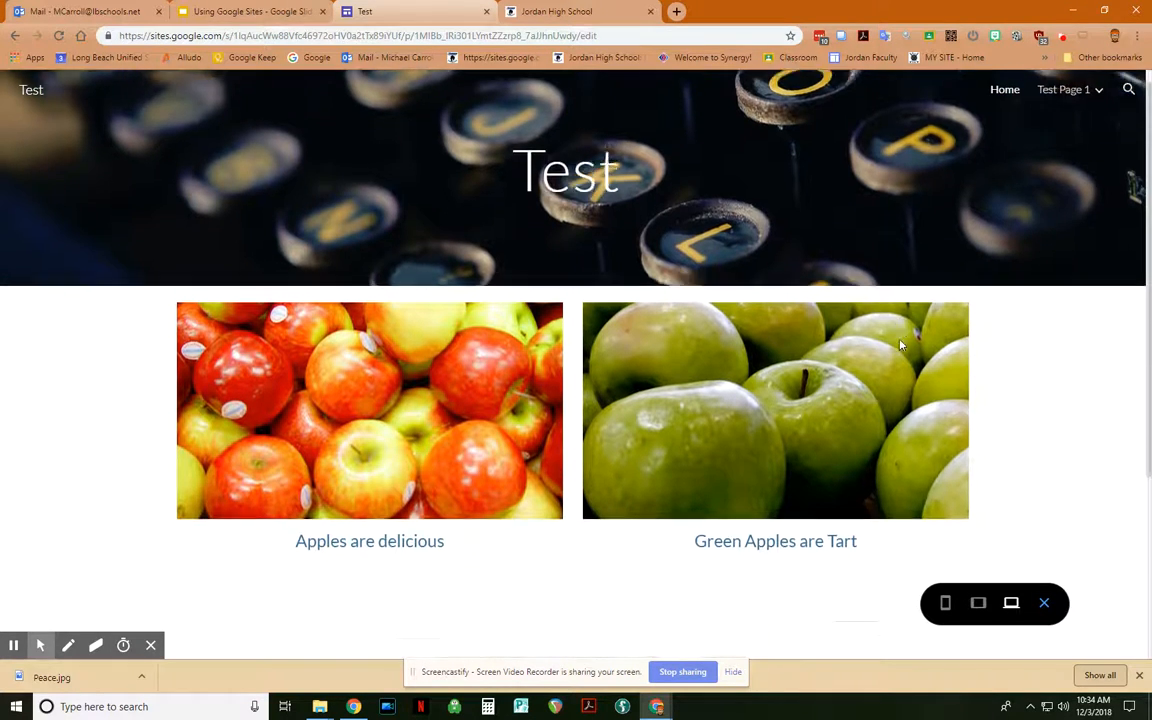
scroll(898, 342, "down", 3)
scroll(897, 335, "up", 3)
Step: Examine Test Page 1 with its embedded calendar document in the preview, and open Test Subpage 1 beneath it
mouse_move(1057, 95)
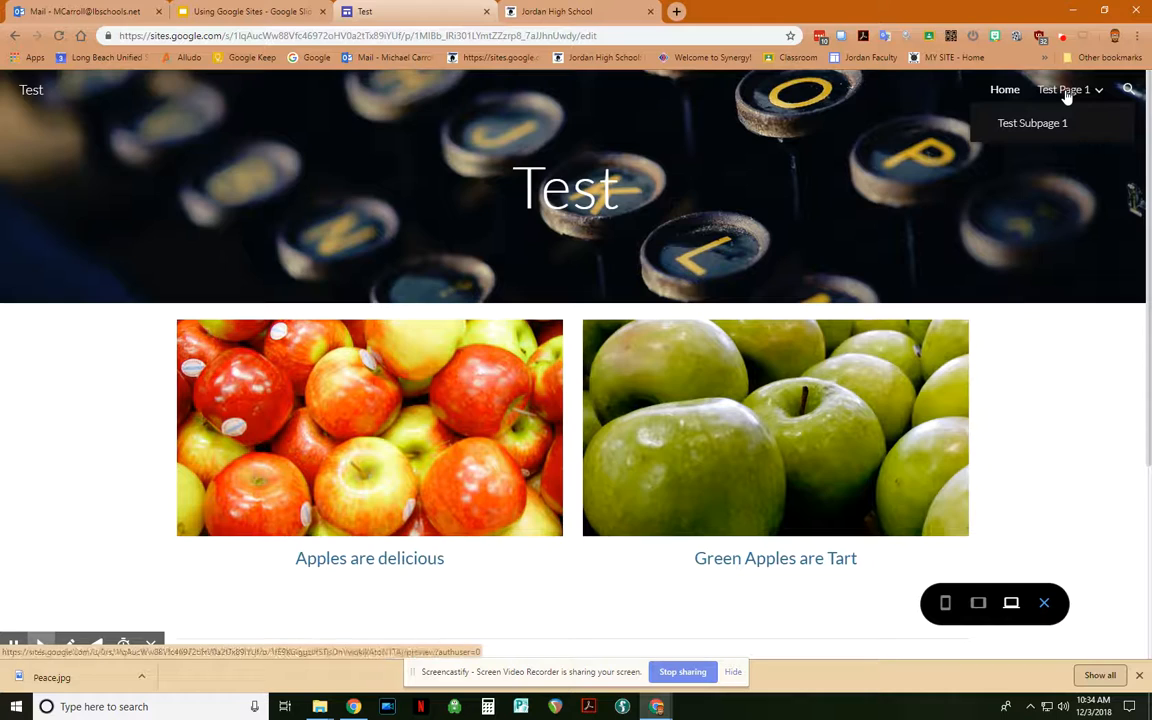
left_click(1065, 93)
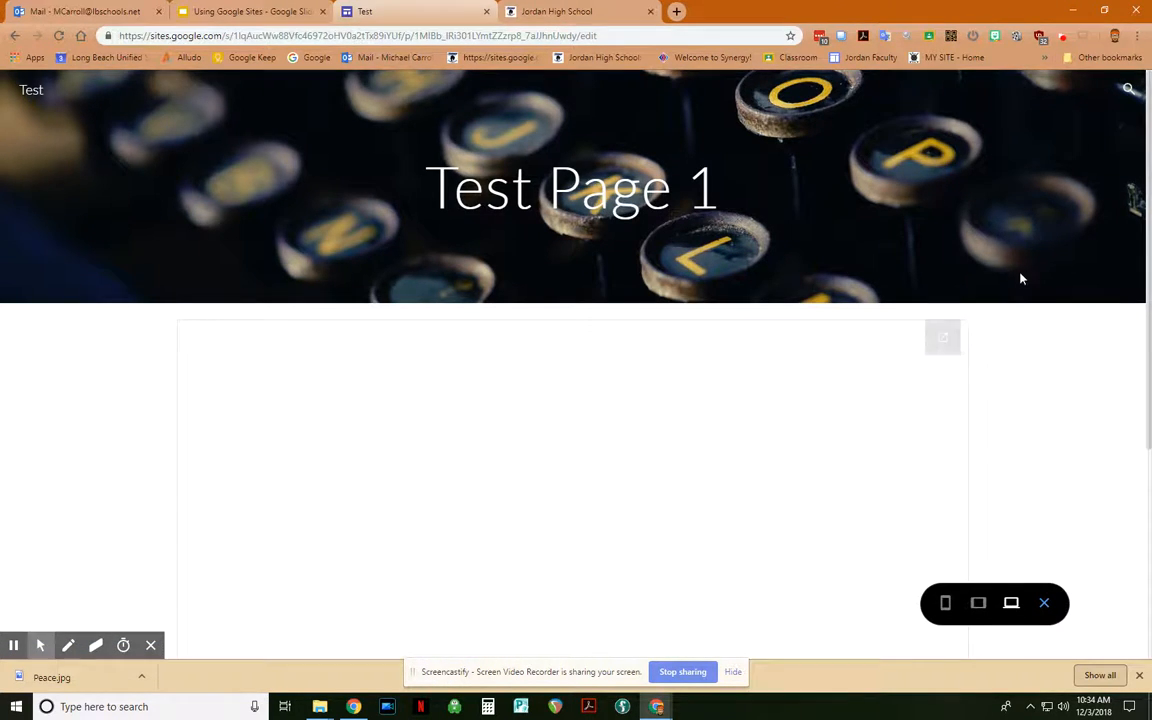
scroll(1021, 280, "down", 2)
scroll(1020, 292, "down", 3)
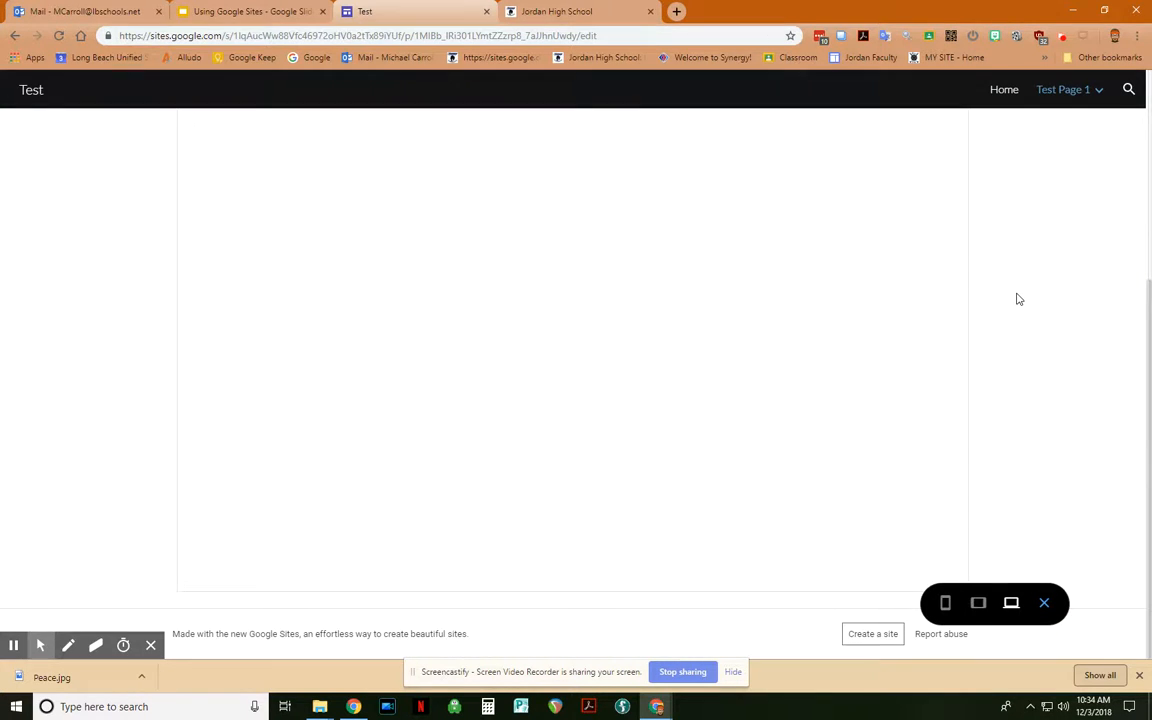
scroll(1016, 298, "up", 3)
scroll(1016, 299, "up", 2)
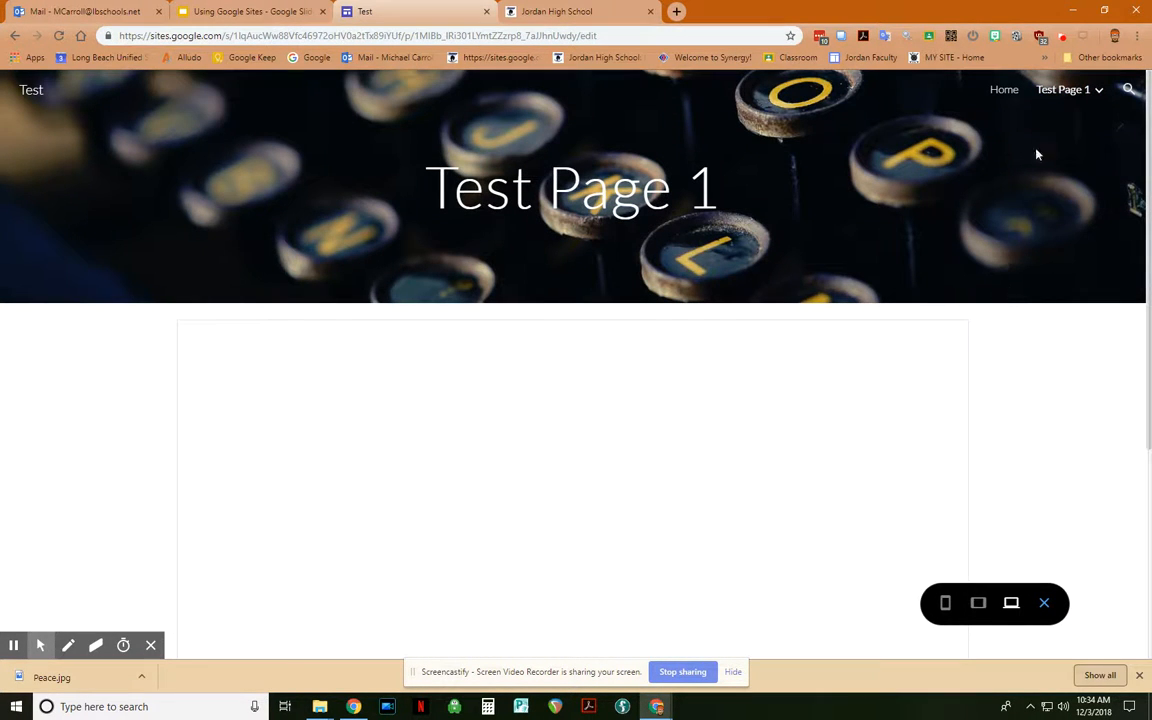
scroll(876, 410, "down", 2)
scroll(838, 337, "up", 2)
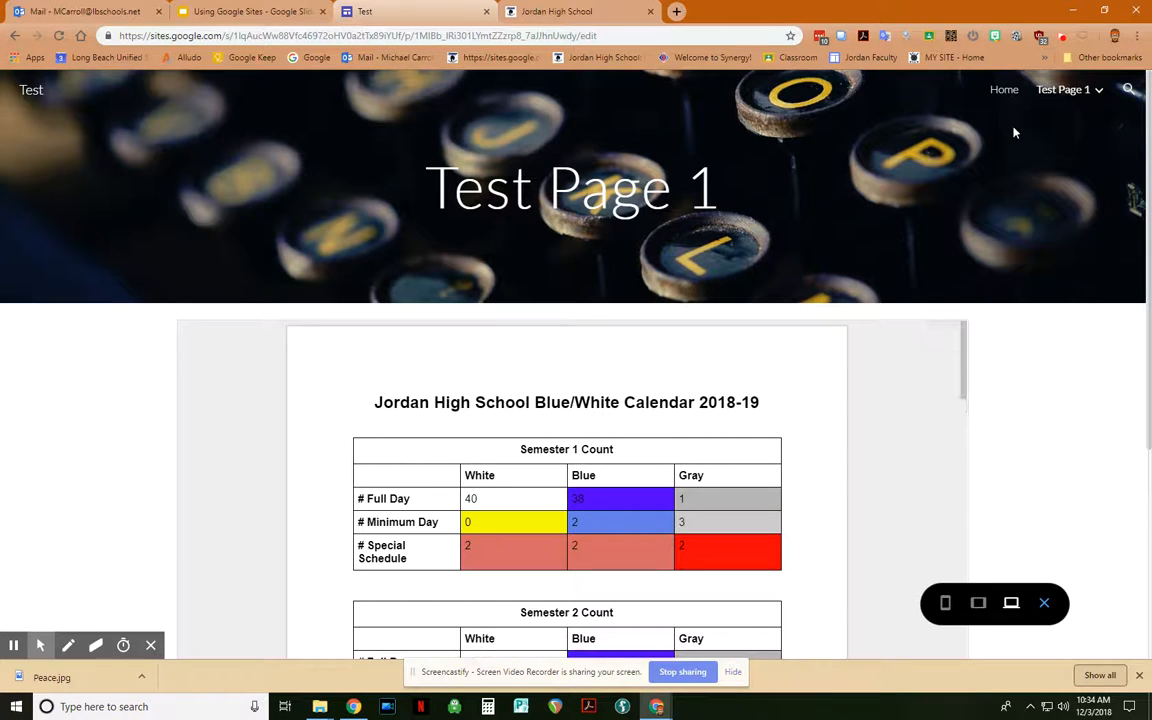
mouse_move(1072, 90)
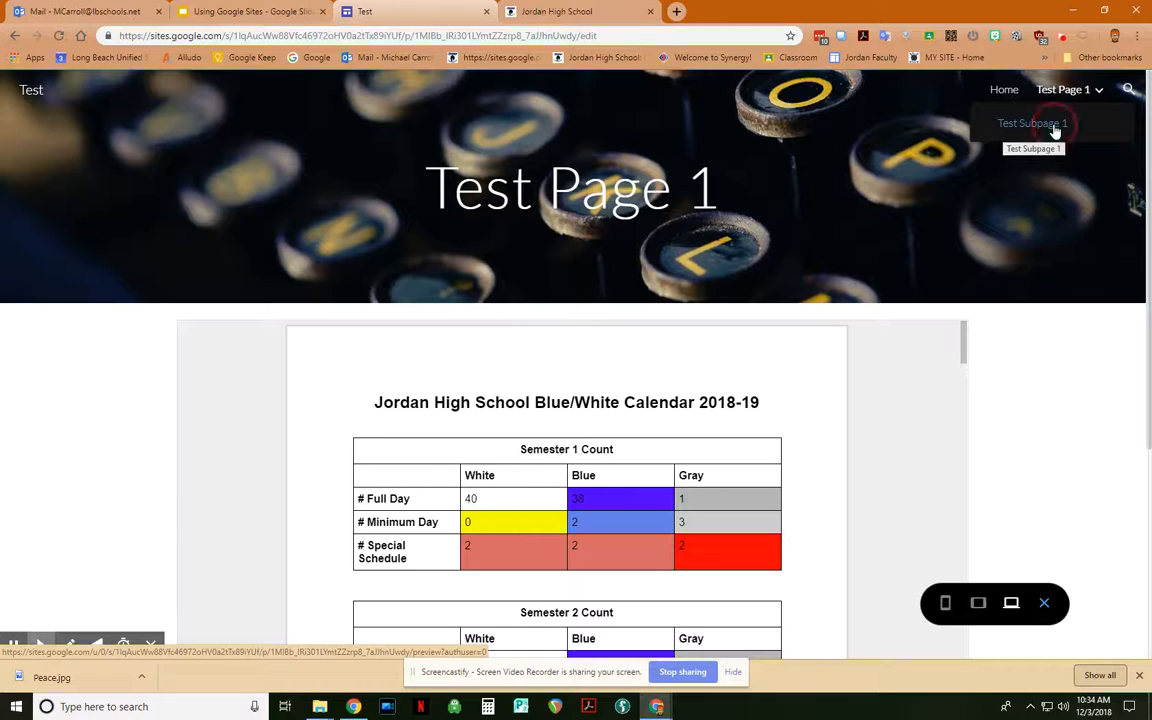
left_click(1055, 124)
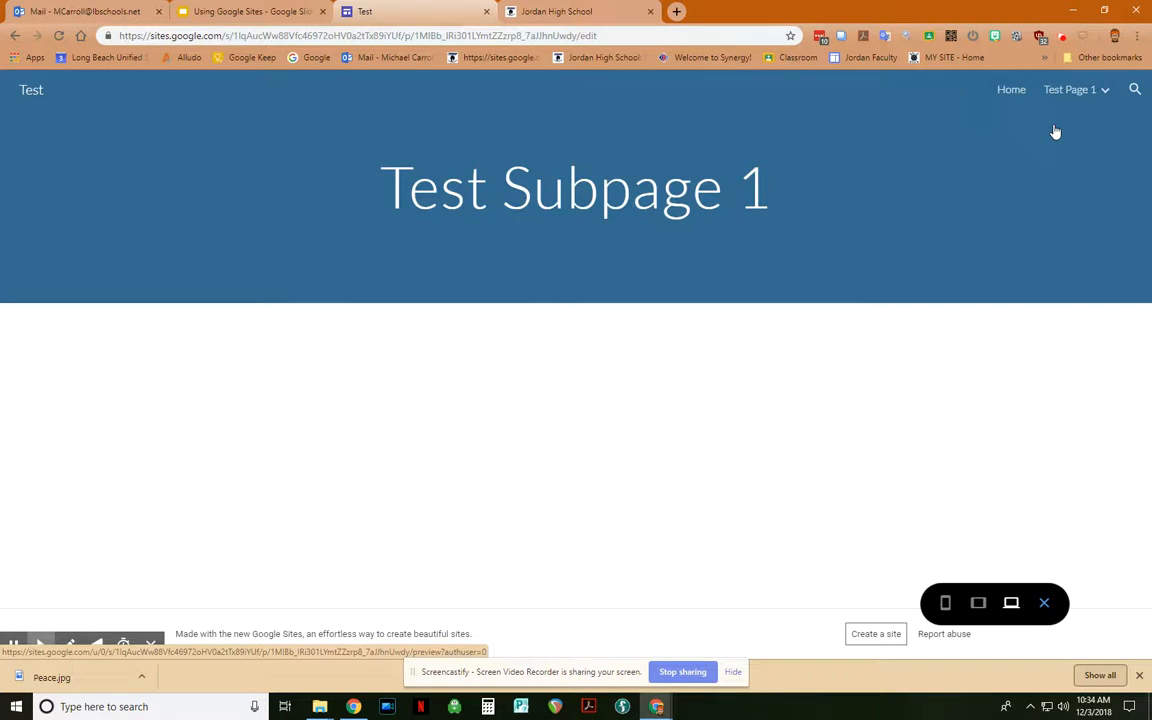